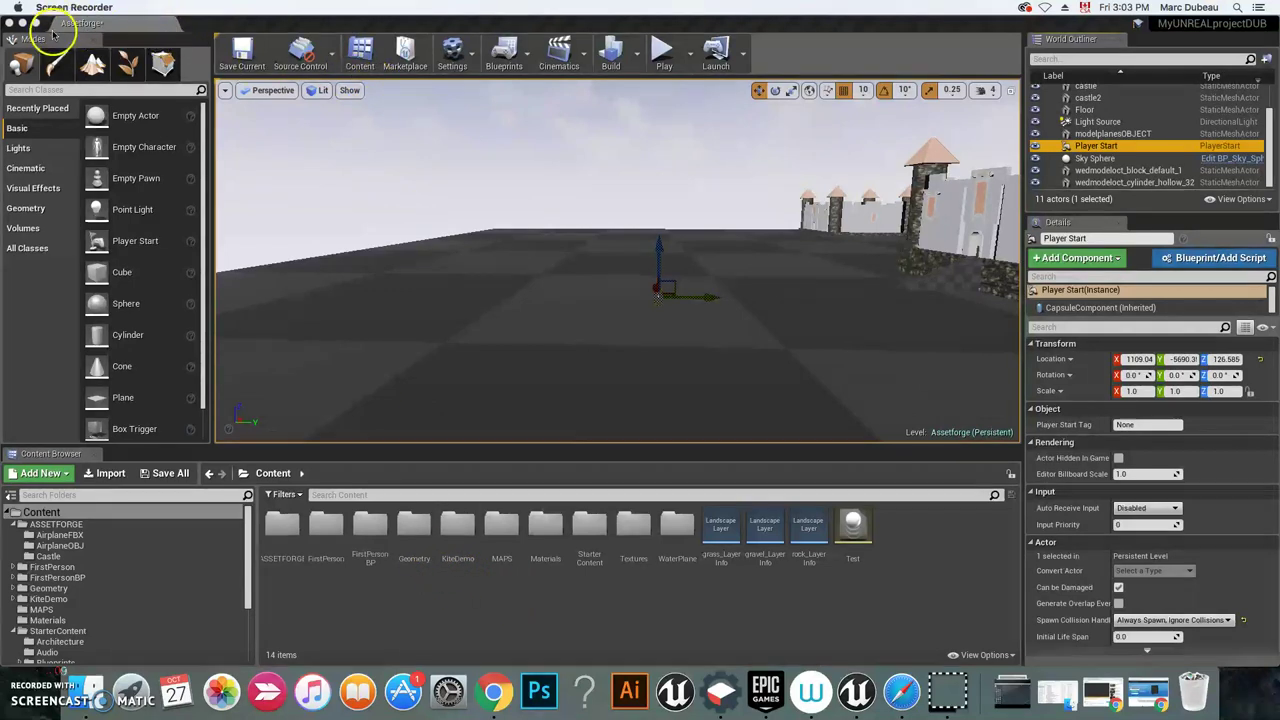
Step: Create a new level from the Default template, saving the changes to the current Assetforge level
{"action": "left_click", "coordinate": [251, 120]}
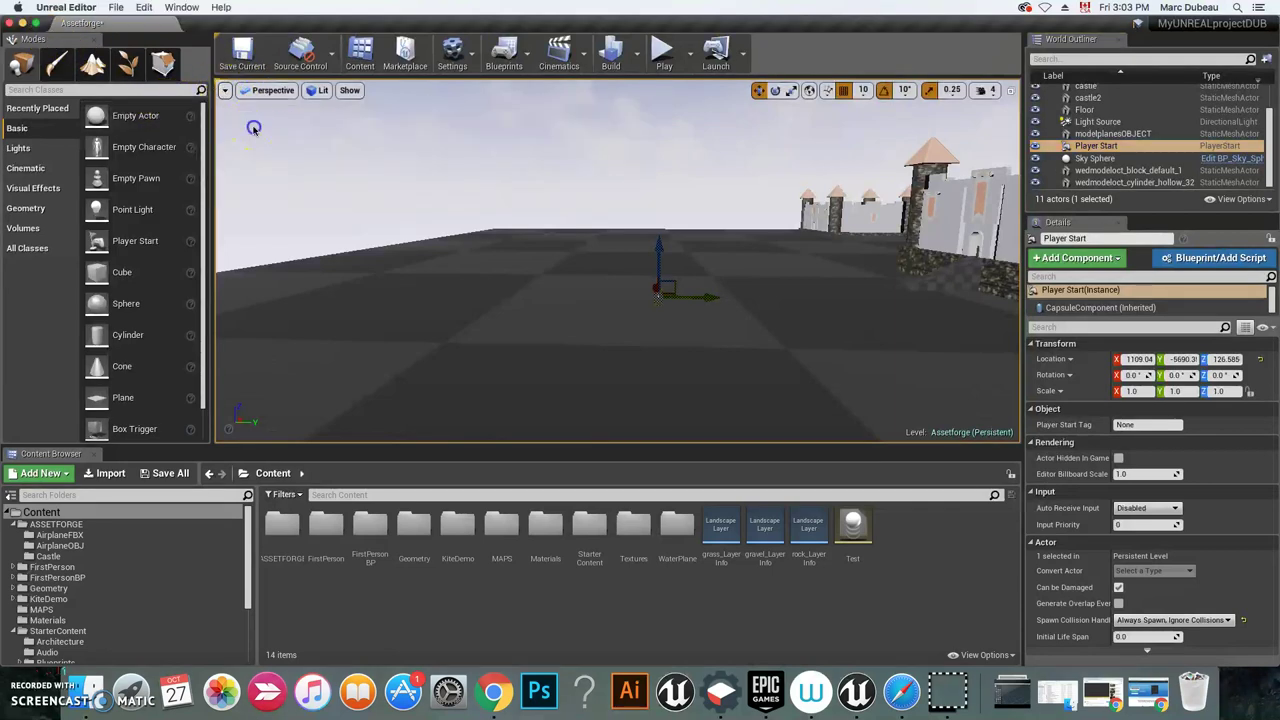
{"action": "left_click", "coordinate": [116, 7]}
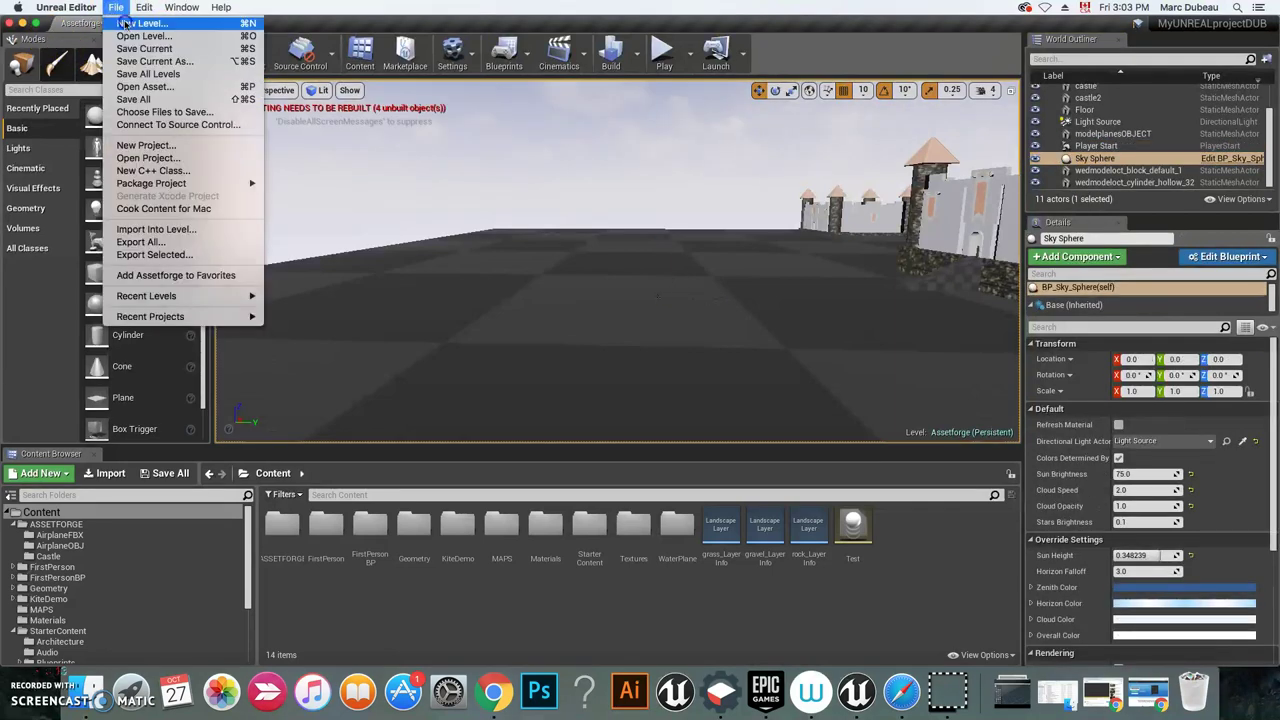
{"action": "left_click", "coordinate": [125, 23]}
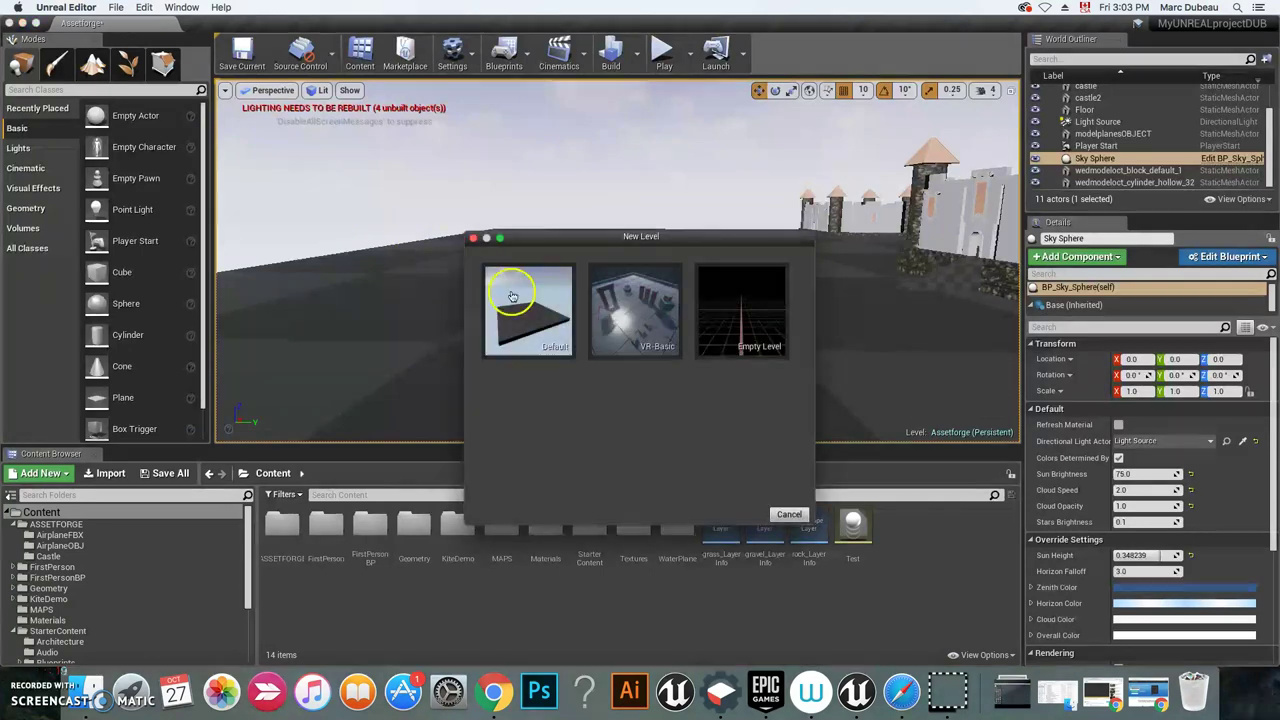
{"action": "left_click", "coordinate": [520, 305]}
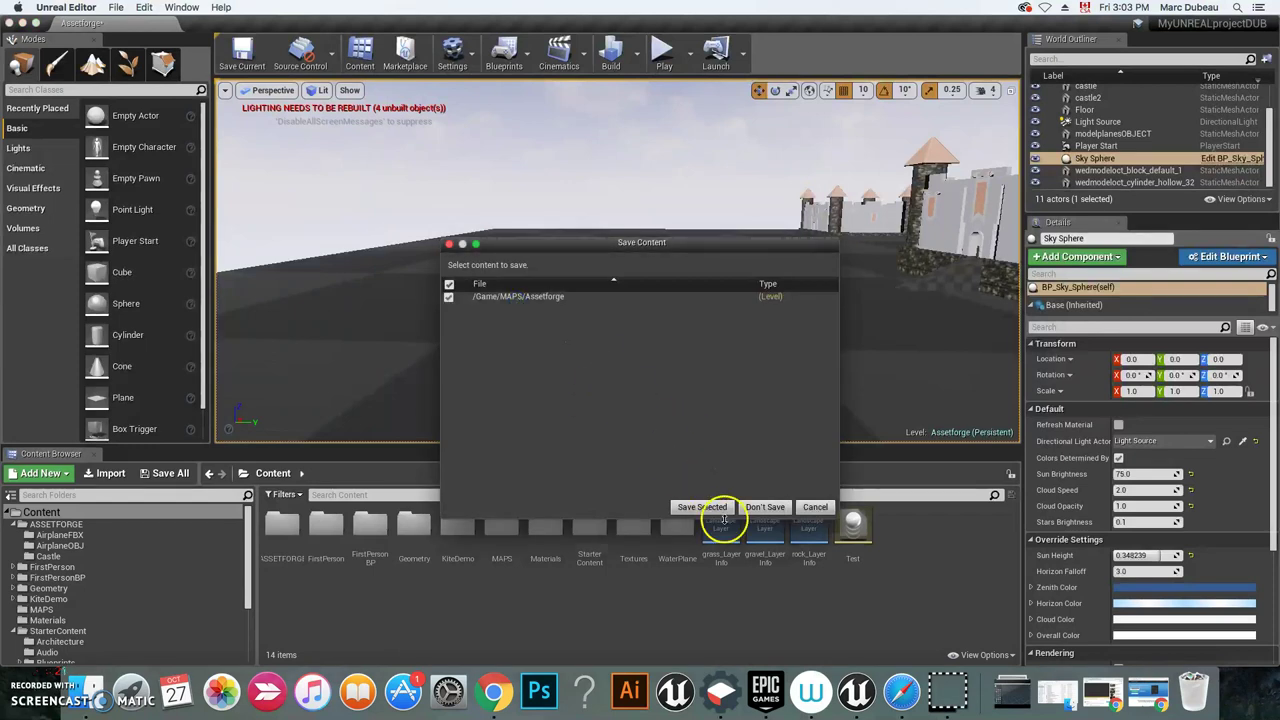
{"action": "left_click", "coordinate": [700, 507]}
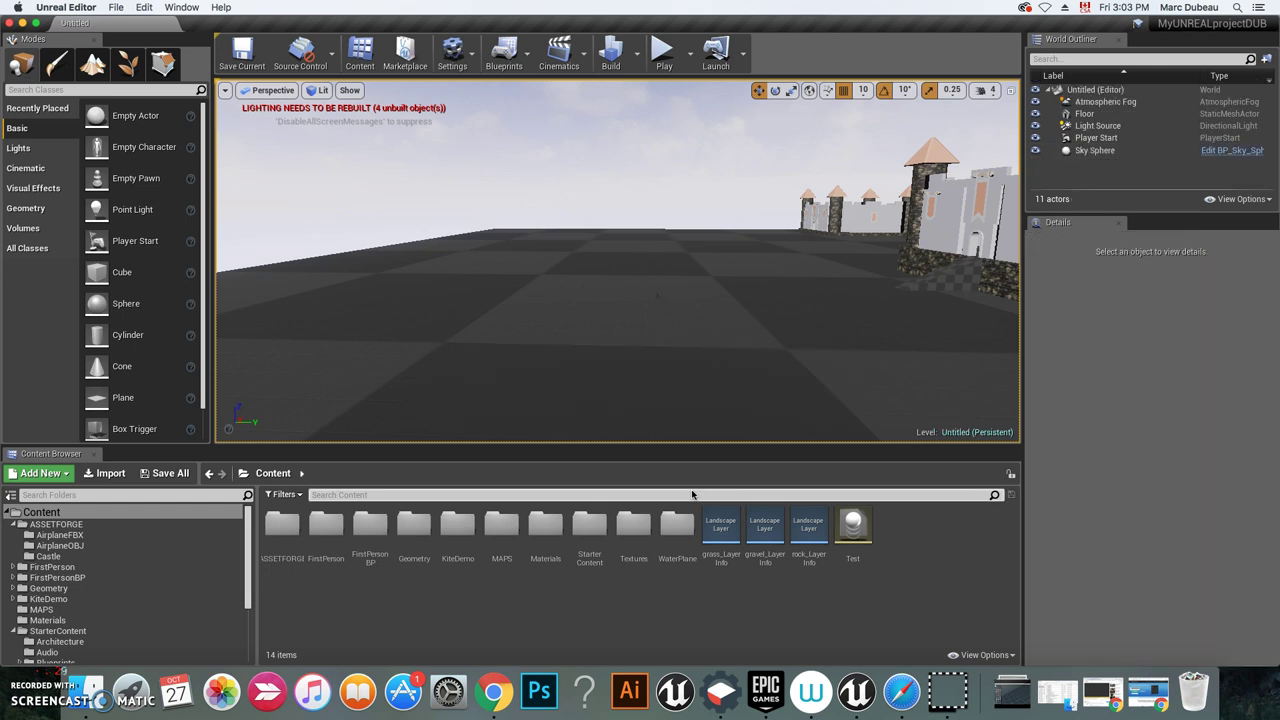
Step: Select the floor in the new level and set its scale to 200 on the X, Y and Z axes
{"action": "scroll", "coordinate": [576, 381], "scroll_direction": "down", "scroll_amount": 5}
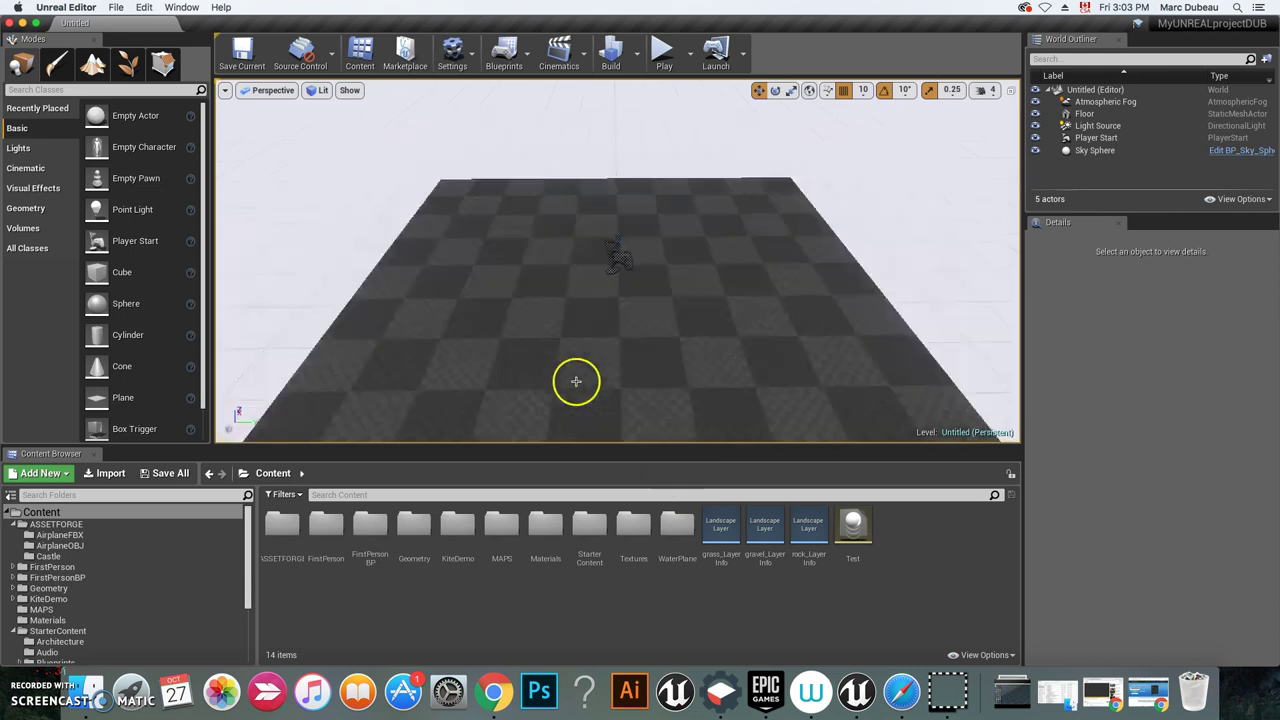
{"action": "scroll", "coordinate": [576, 381], "scroll_direction": "down", "scroll_amount": 3}
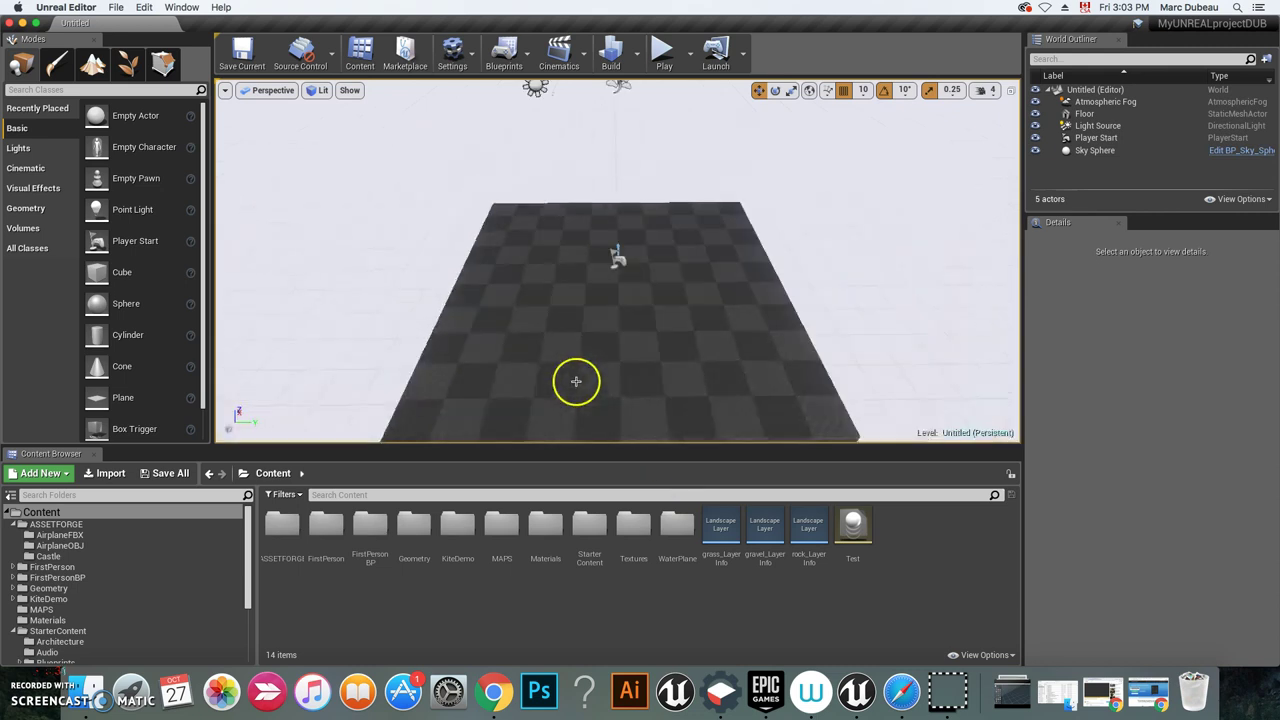
{"action": "left_click", "coordinate": [579, 354]}
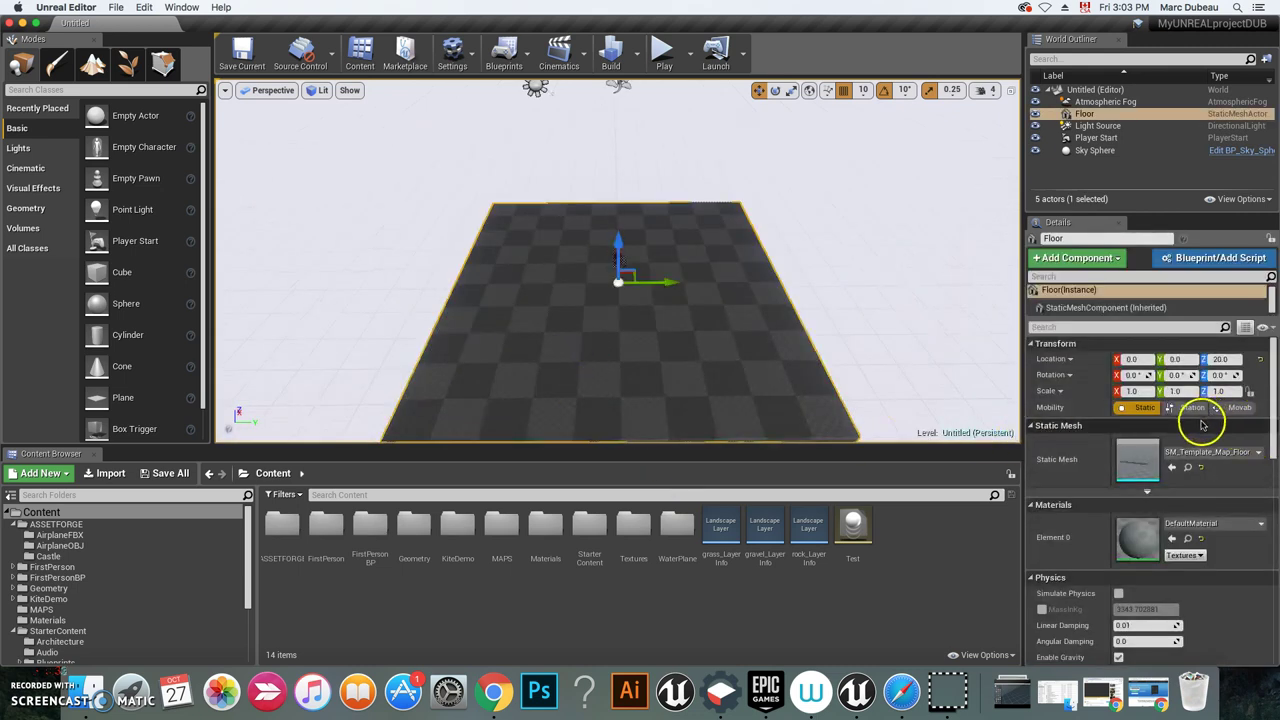
{"action": "scroll", "coordinate": [1236, 427], "scroll_direction": "down", "scroll_amount": 1}
{"action": "left_click_drag", "start_coordinate": [1274, 468], "coordinate": [1276, 430]}
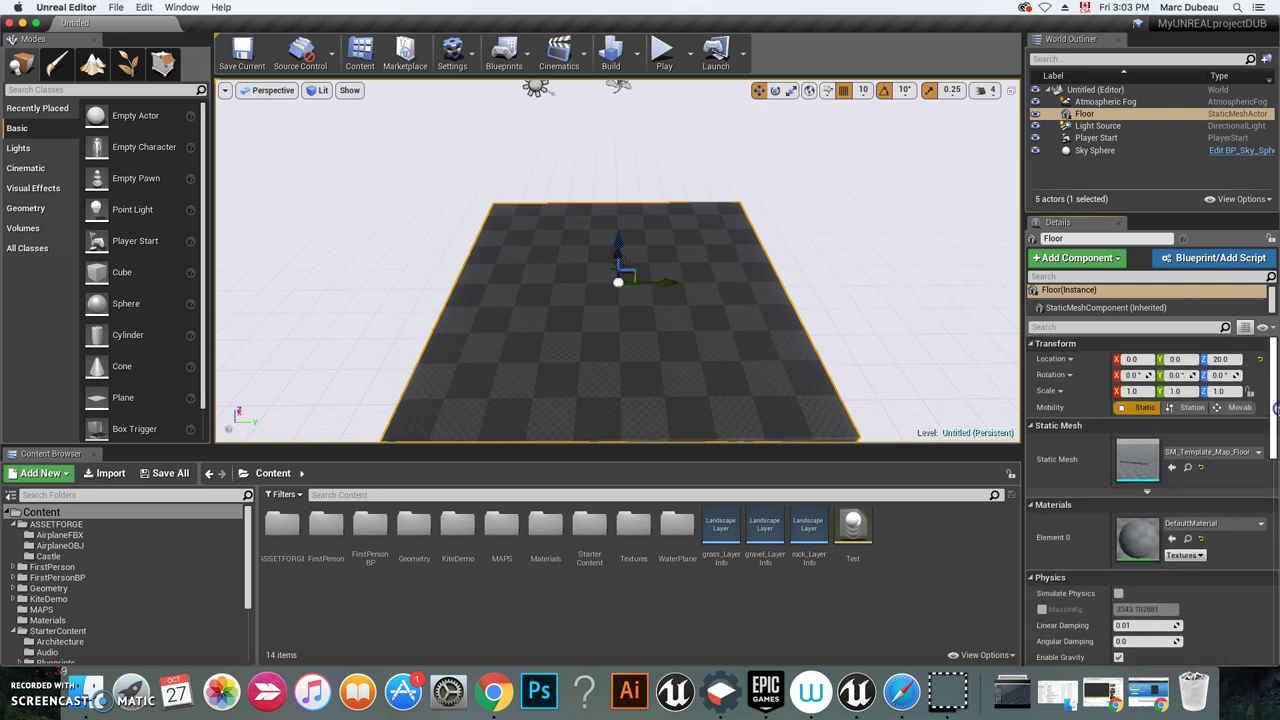
{"action": "left_click", "coordinate": [1136, 392]}
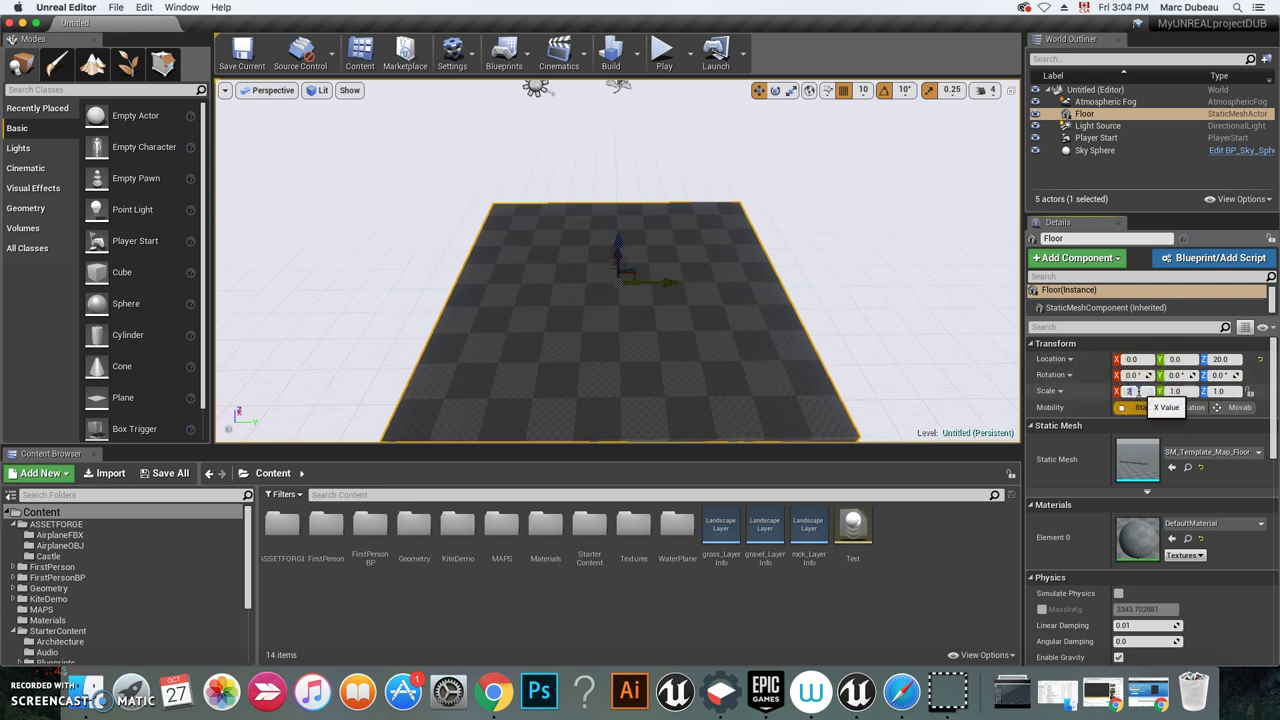
{"action": "left_click", "coordinate": [1180, 391]}
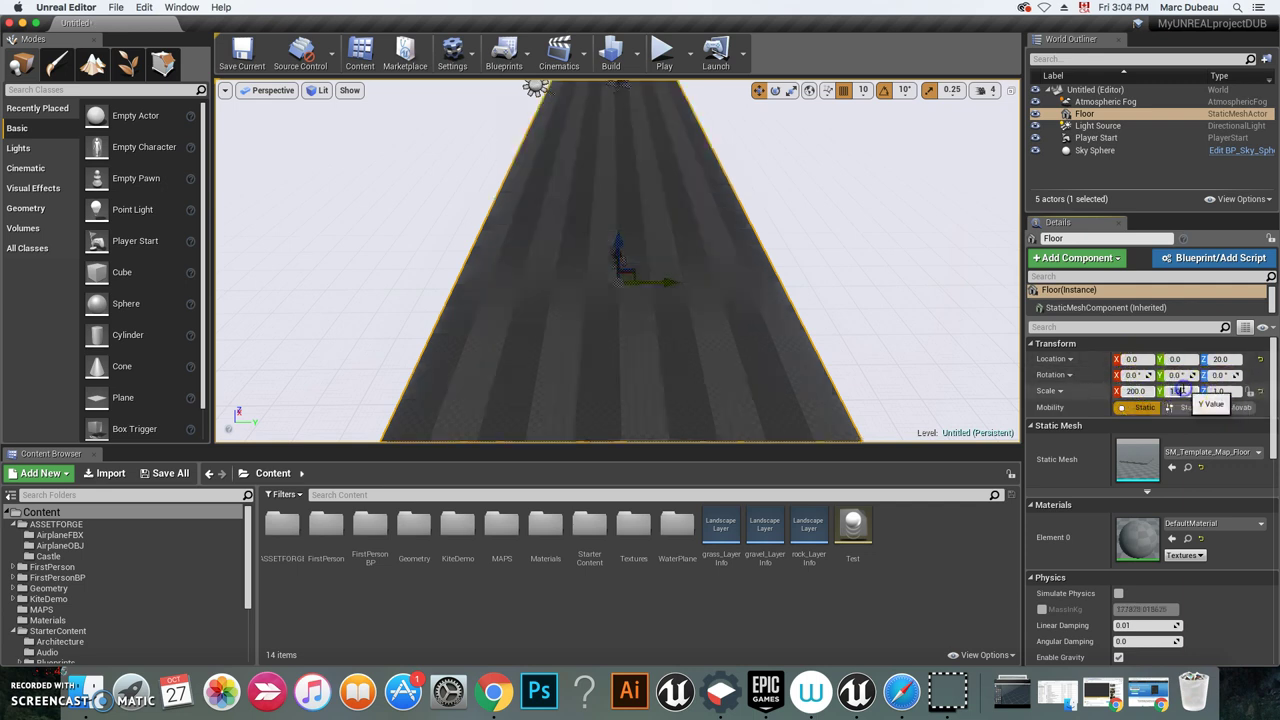
{"action": "left_click", "coordinate": [829, 329]}
{"action": "scroll", "coordinate": [791, 306], "scroll_direction": "down", "scroll_amount": 5}
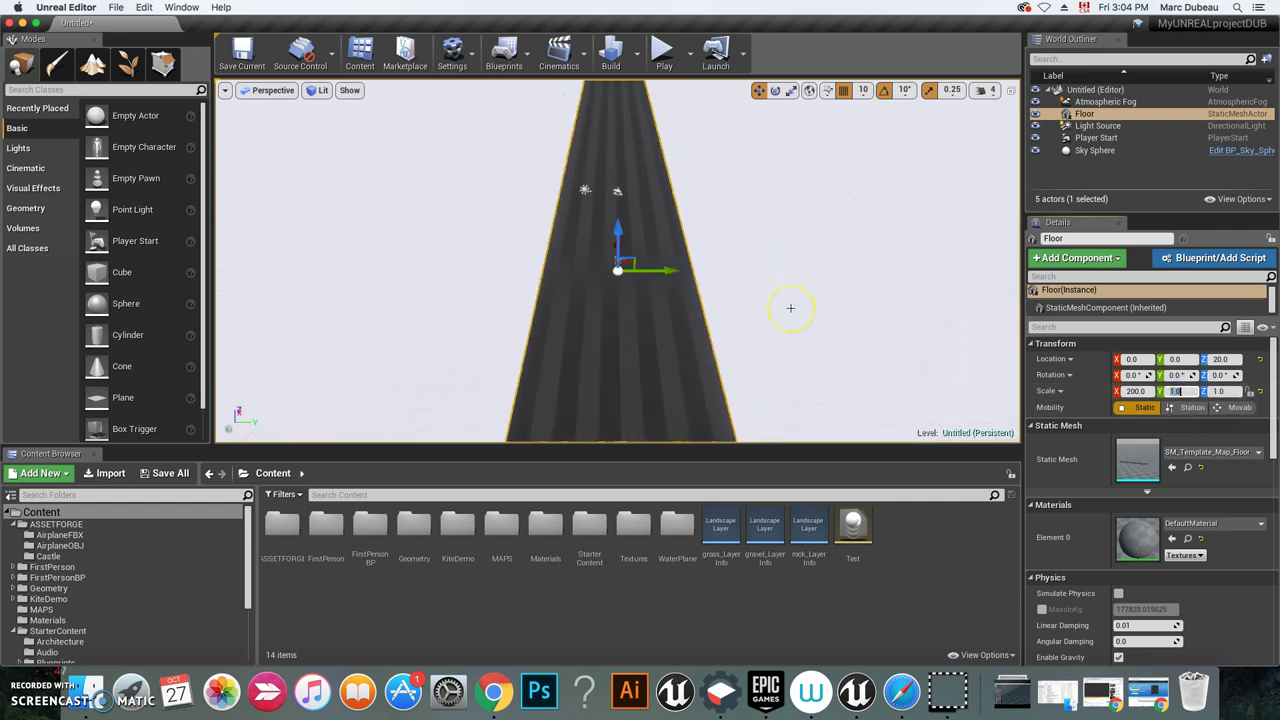
{"action": "scroll", "coordinate": [791, 308], "scroll_direction": "down", "scroll_amount": 5}
{"action": "scroll", "coordinate": [791, 308], "scroll_direction": "up", "scroll_amount": 4}
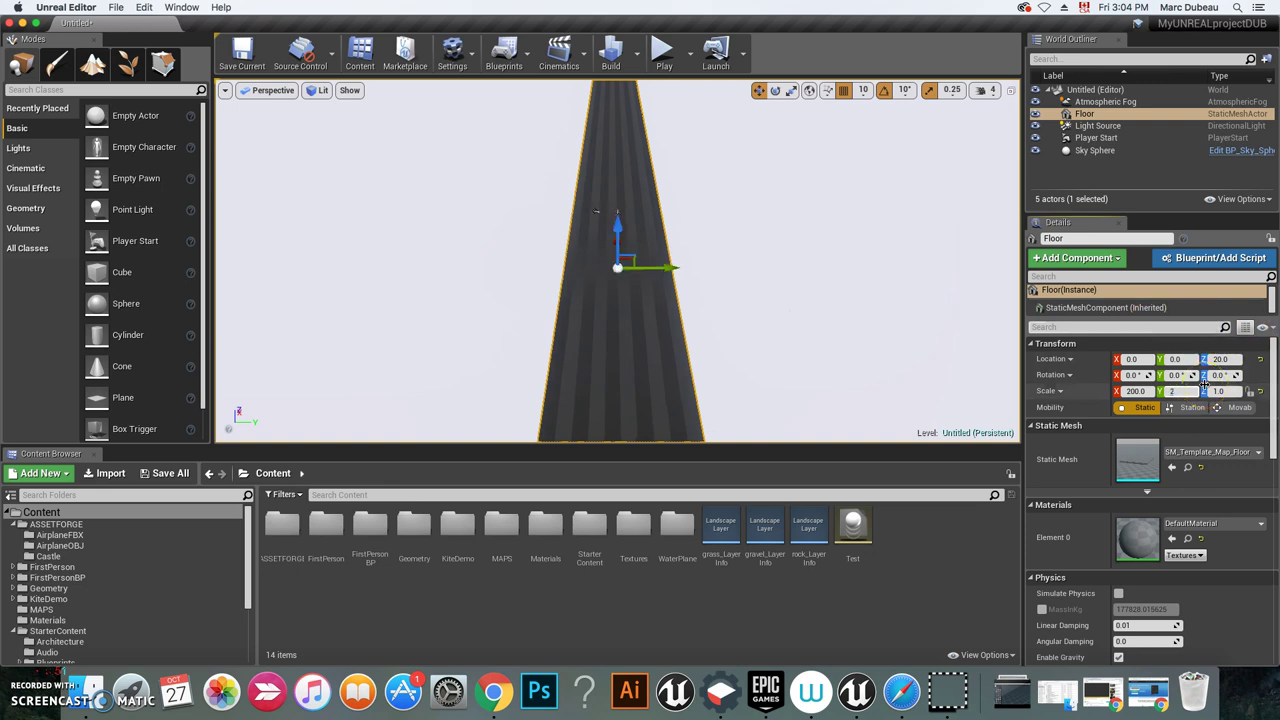
{"action": "left_click", "coordinate": [1212, 391]}
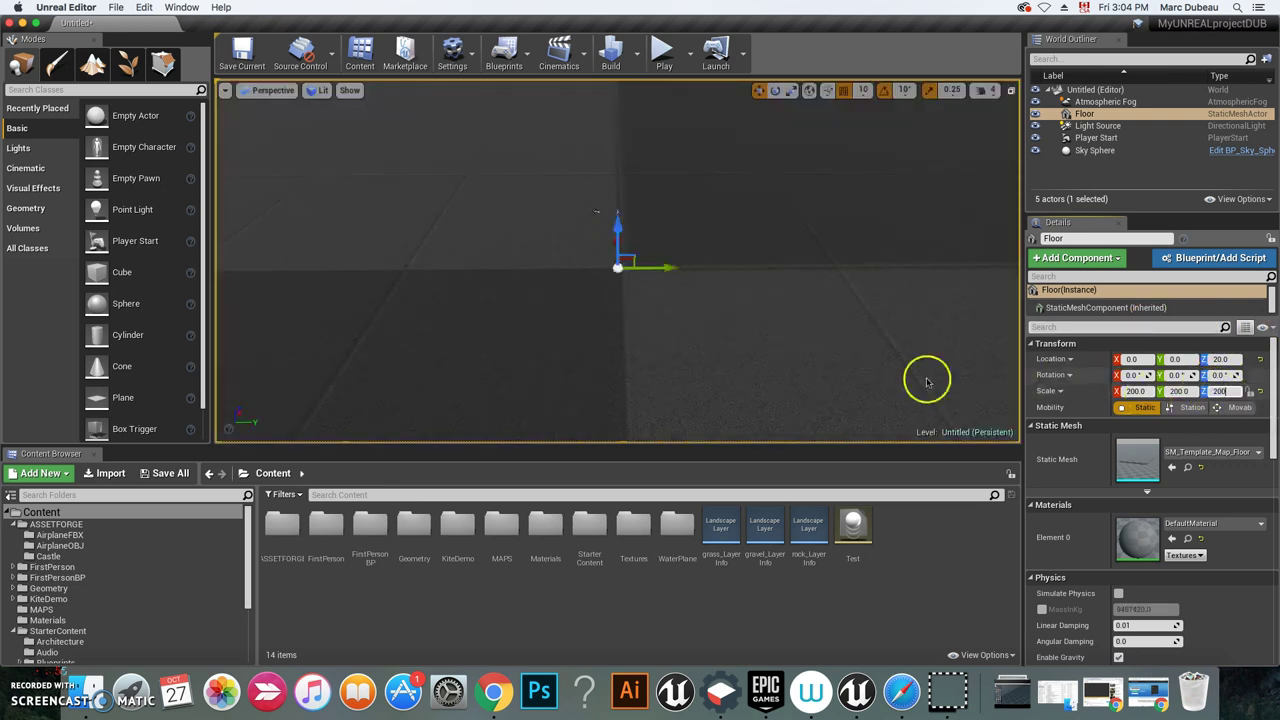
{"action": "left_click", "coordinate": [838, 374]}
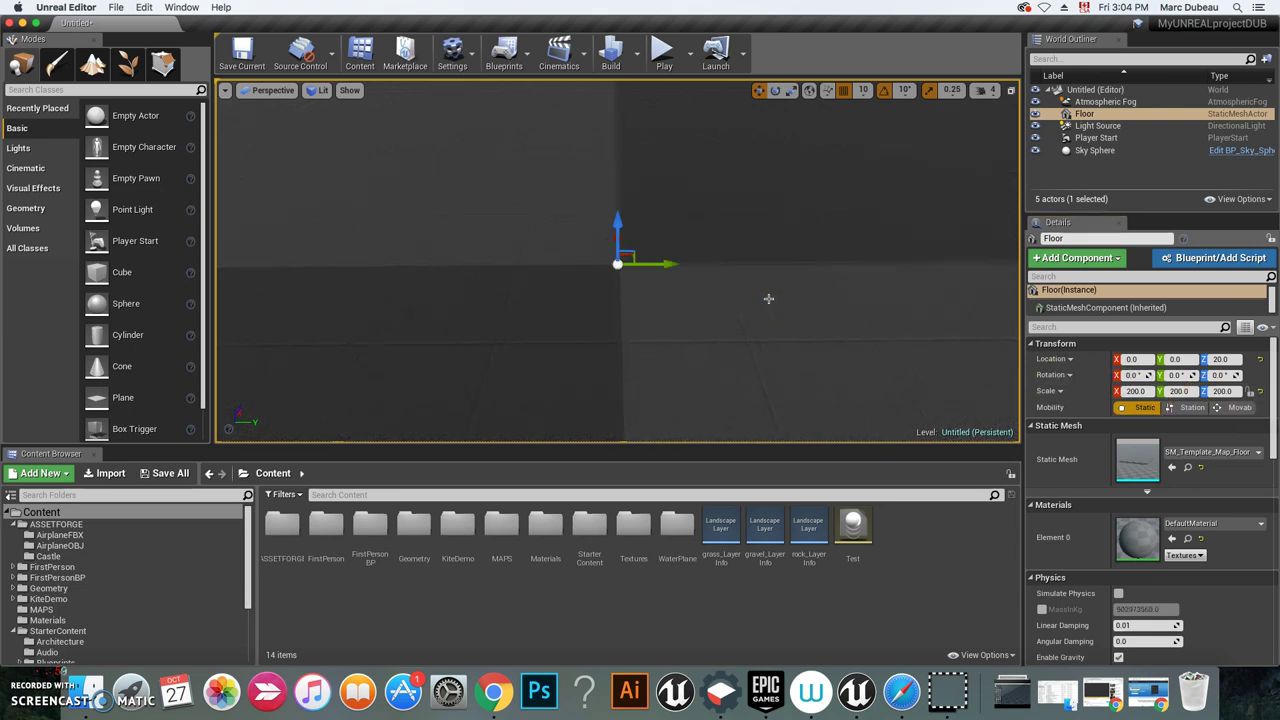
Step: Save the current level under the name assetforge2 in the MAPS folder
{"action": "left_click", "coordinate": [116, 7]}
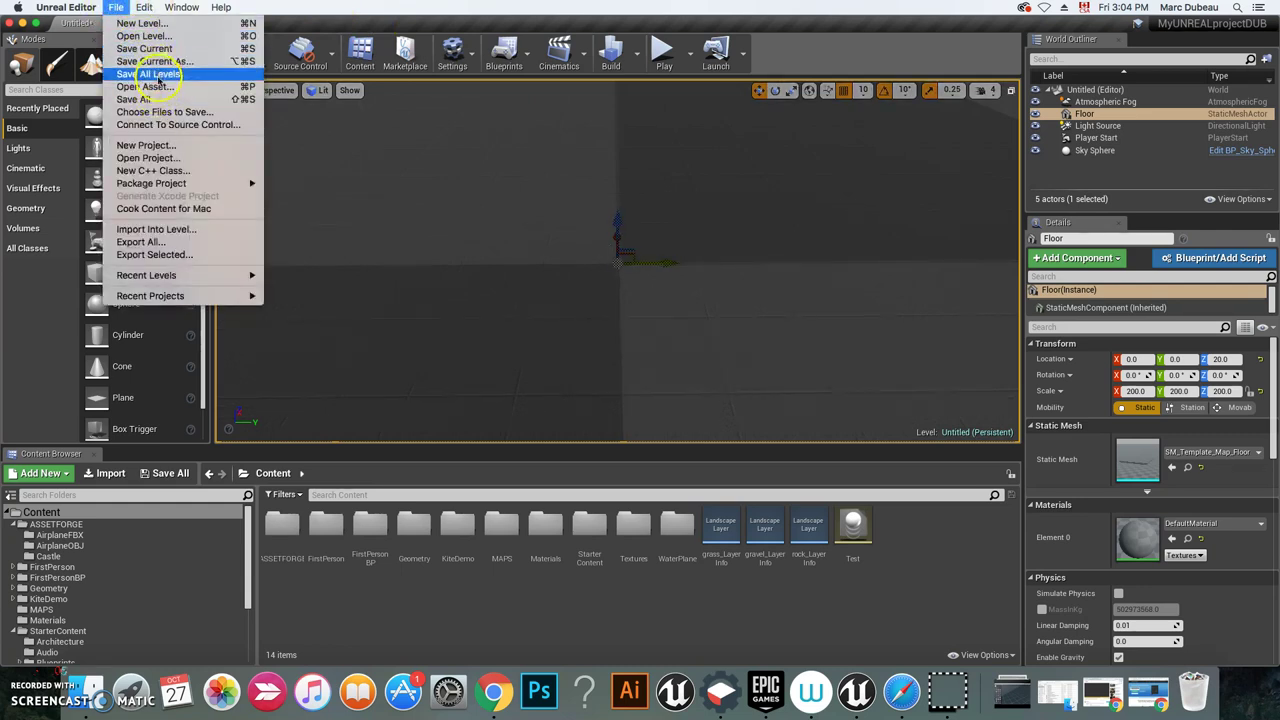
{"action": "left_click", "coordinate": [150, 61]}
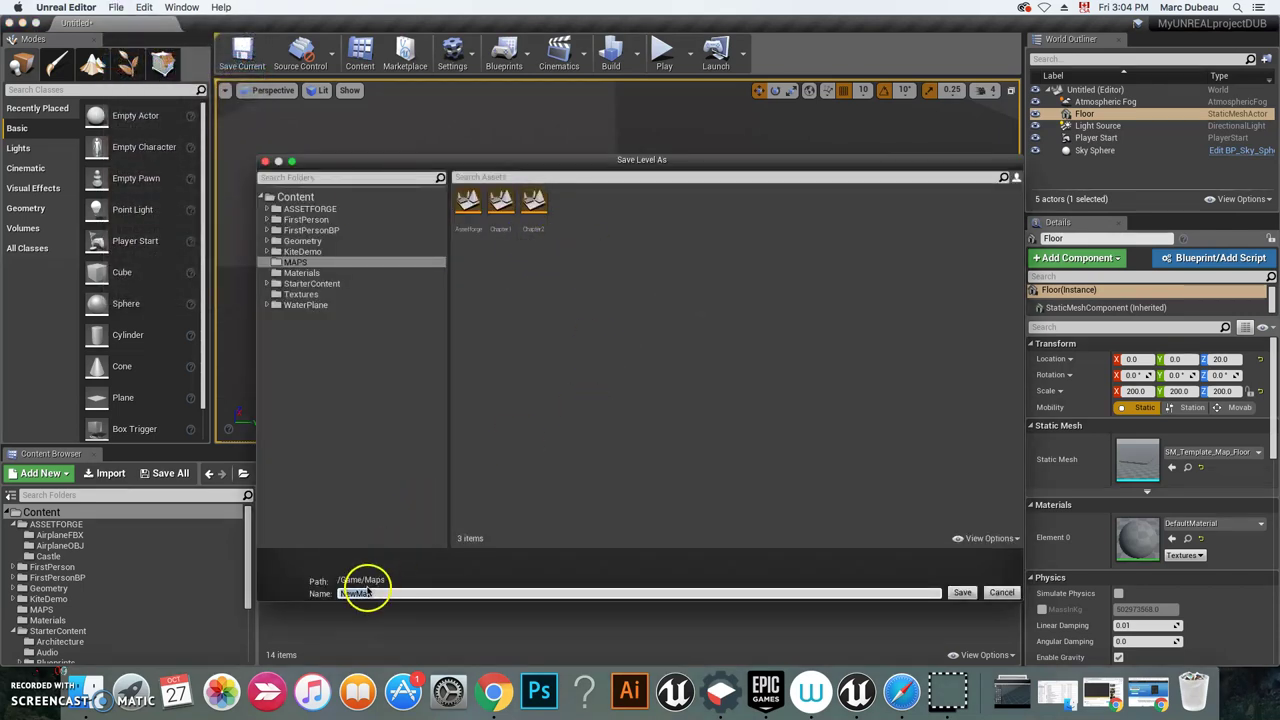
{"action": "type", "text": "assetforge2"}
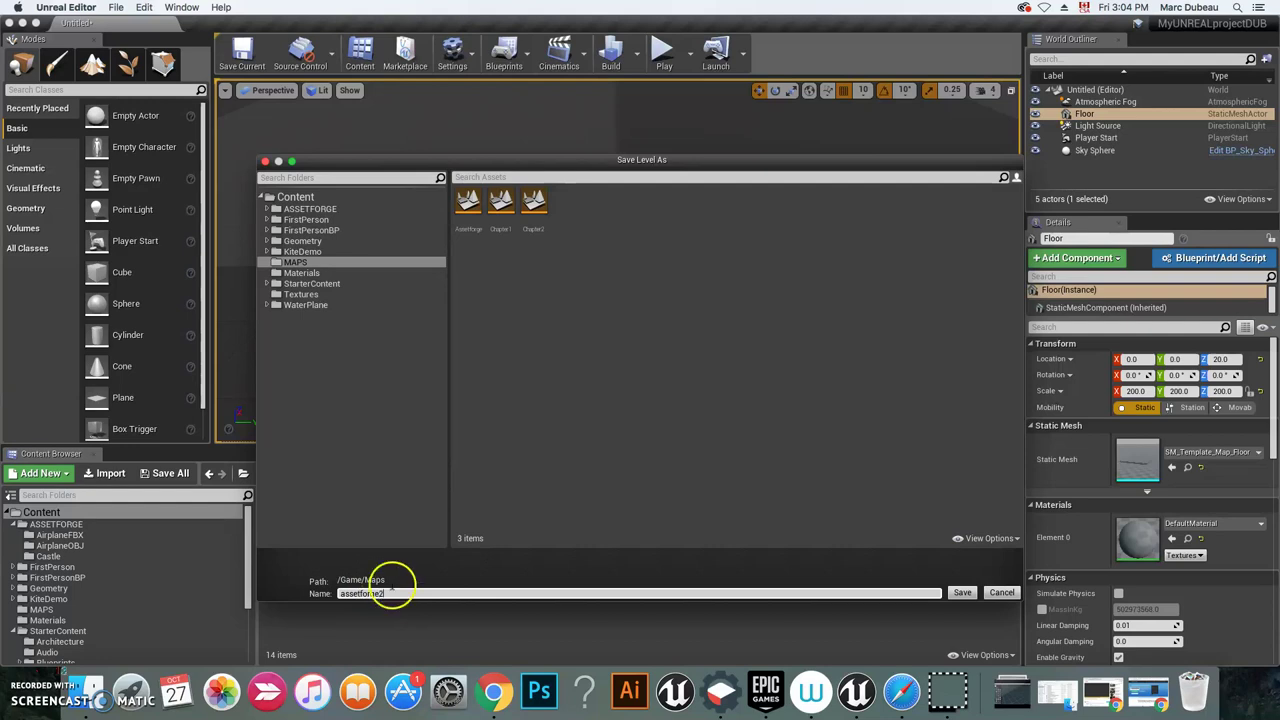
{"action": "left_click", "coordinate": [966, 592]}
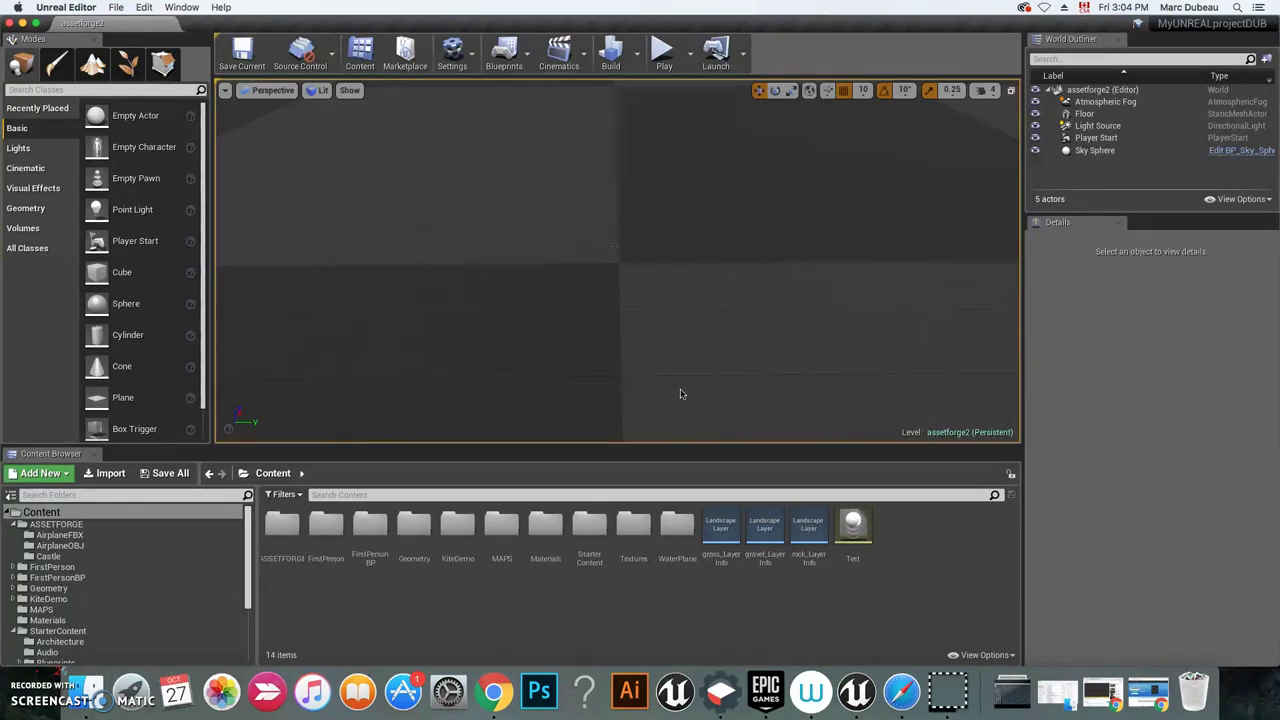
{"action": "left_click", "coordinate": [677, 363]}
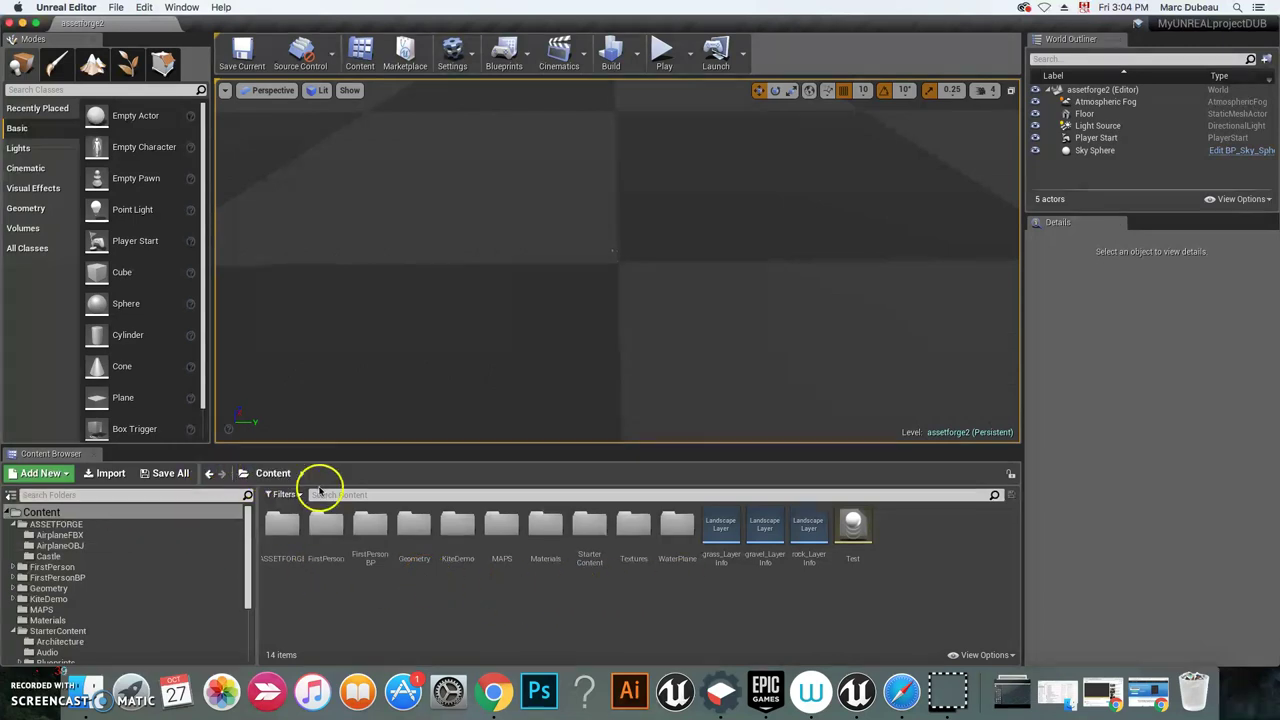
Step: Create a folder named Assetforge2 in the project's Content folder and open it
{"action": "left_click", "coordinate": [272, 473]}
{"action": "right_click", "coordinate": [498, 606]}
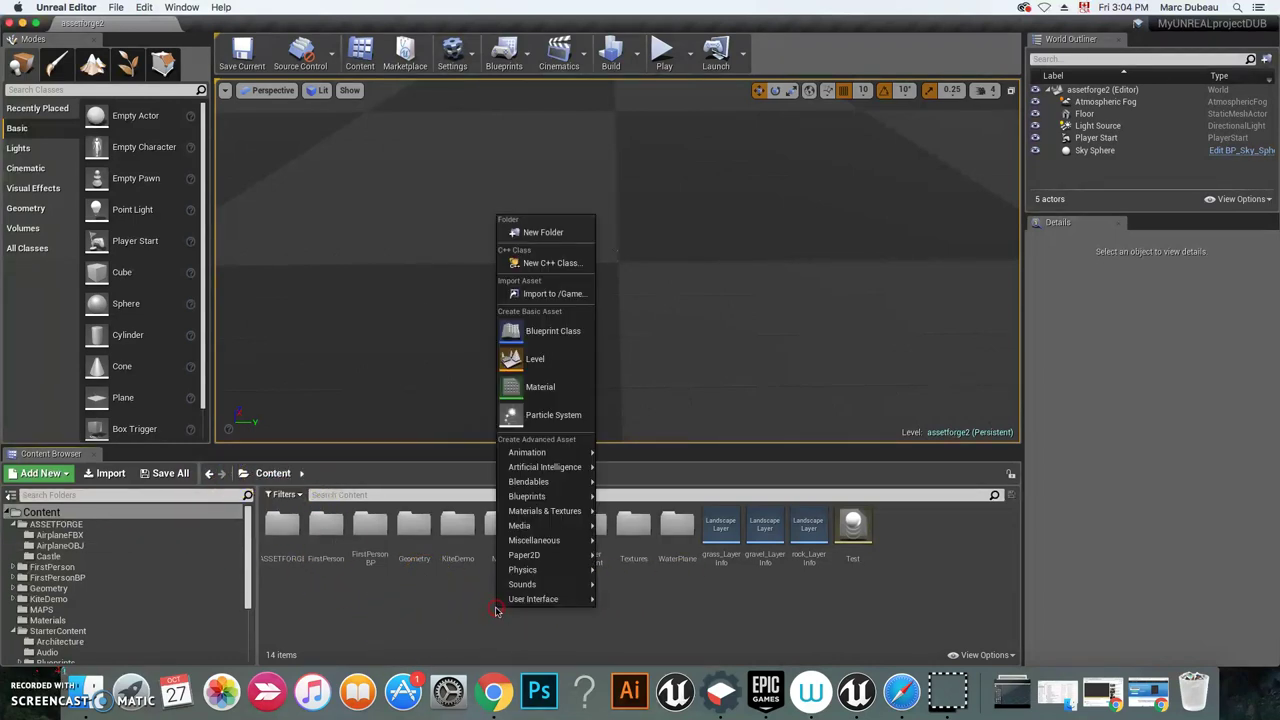
{"action": "left_click", "coordinate": [551, 234]}
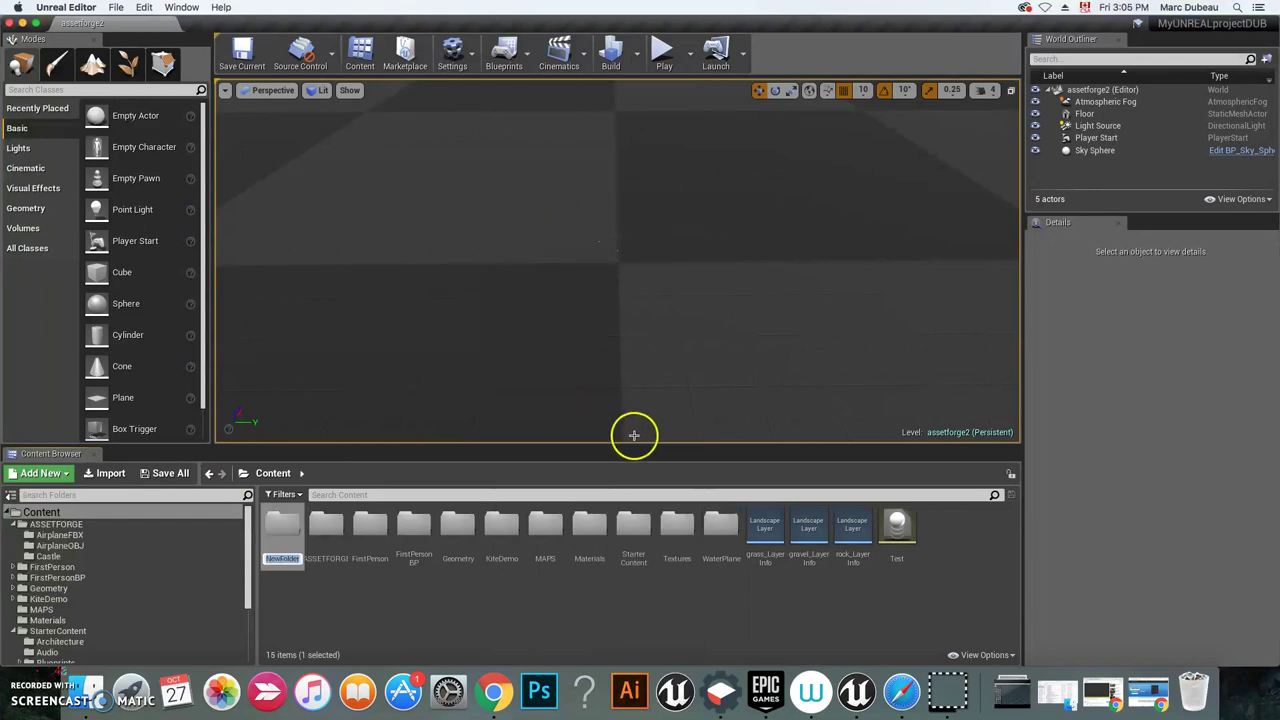
{"action": "type", "text": "Asse"}
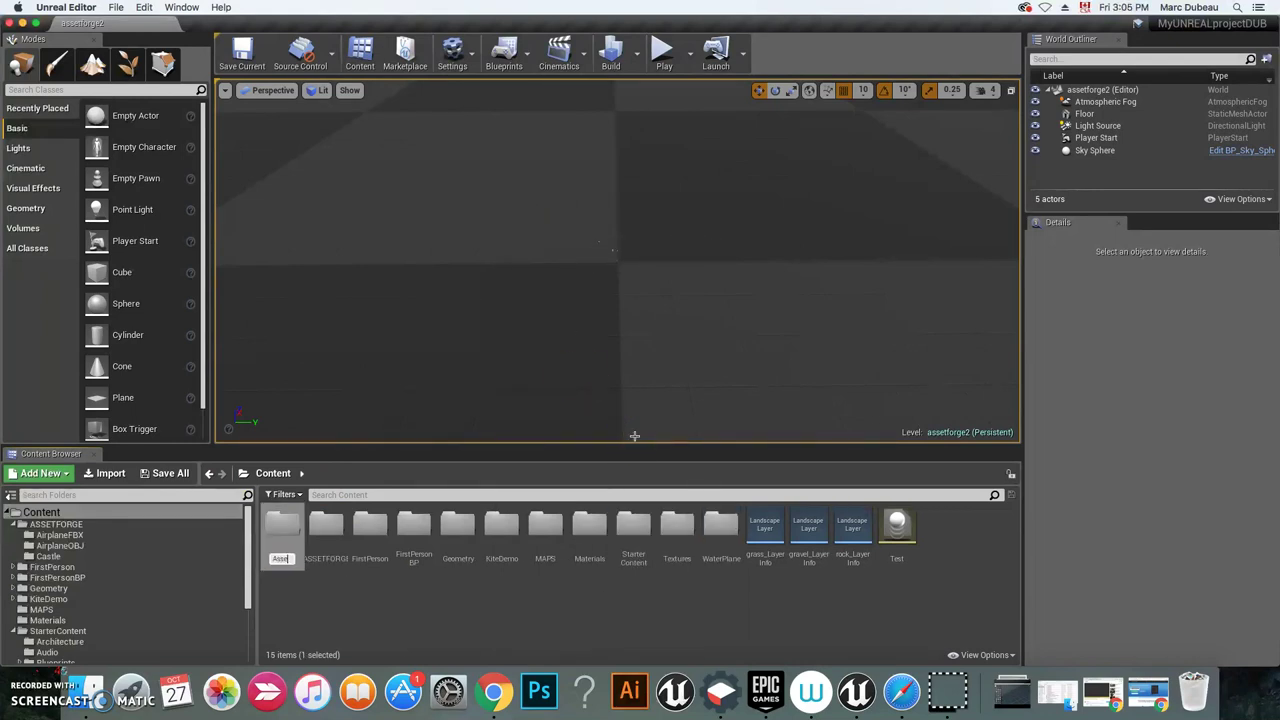
{"action": "type", "text": "tforge2"}
{"action": "key", "text": "Return"}
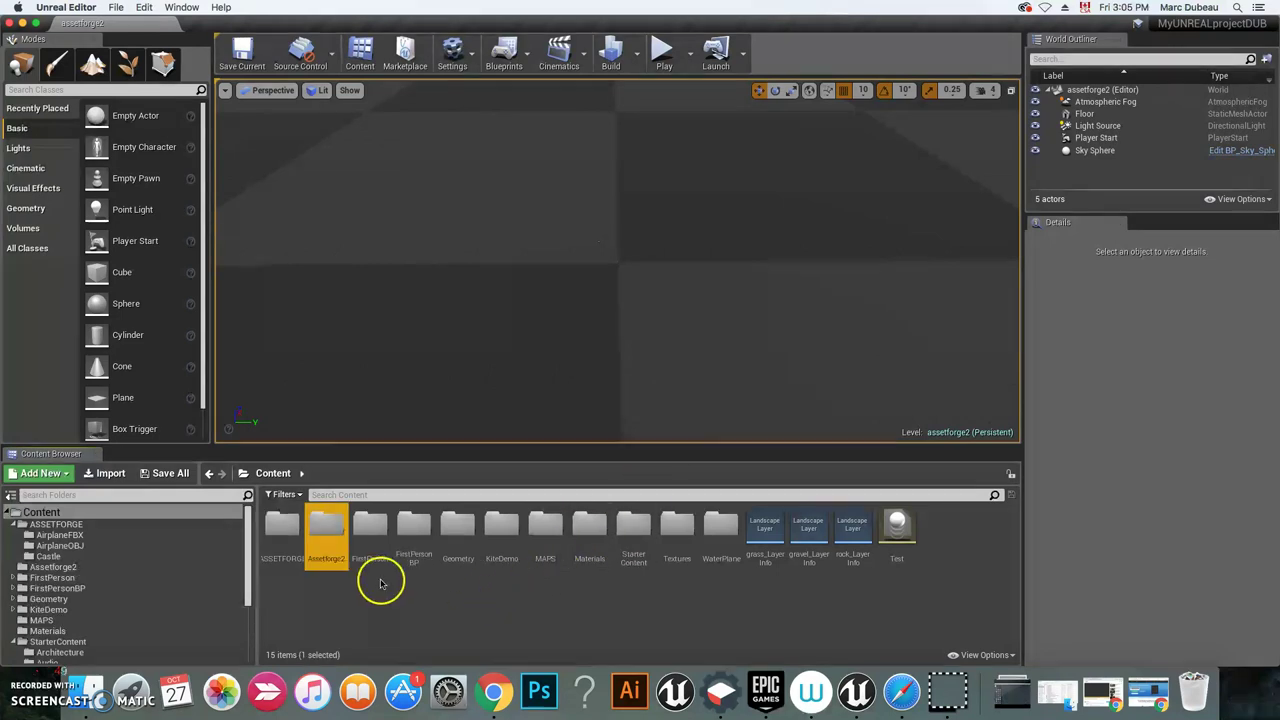
{"action": "double_click", "coordinate": [324, 527]}
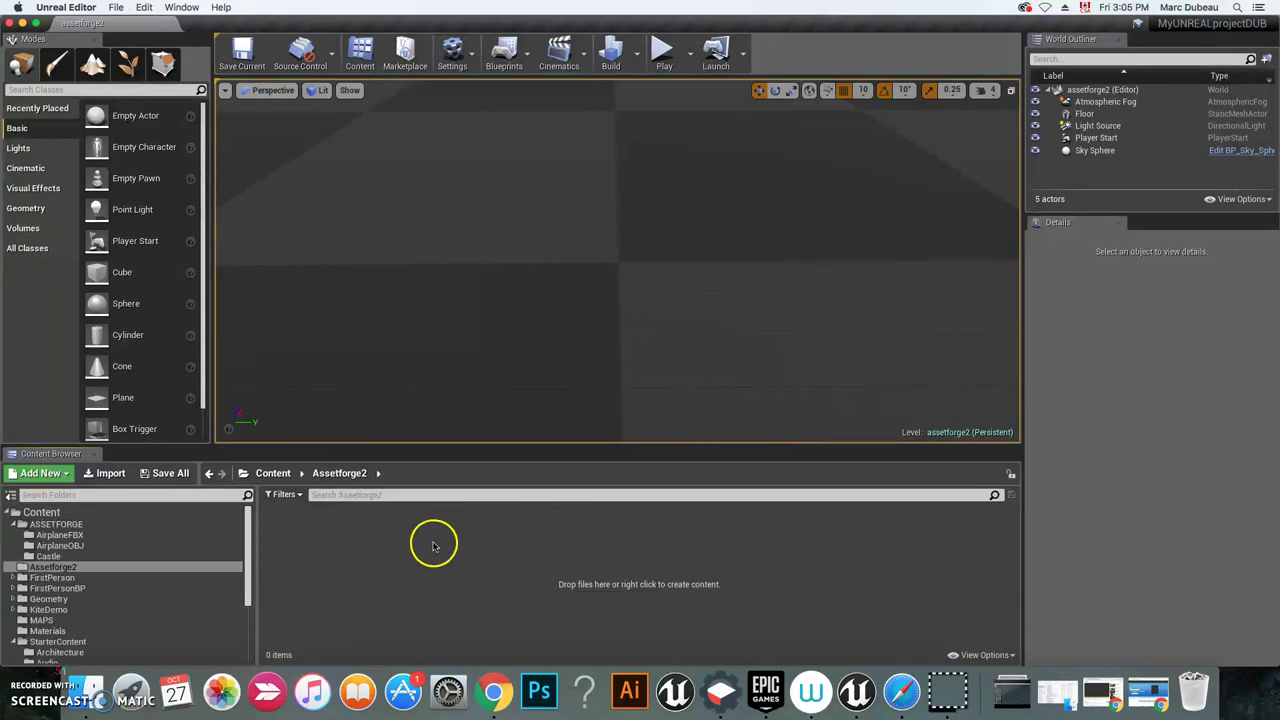
Step: Import castle.obj from the Desktop into Assetforge2 using Import All with the default options, then clear and close the message log
{"action": "left_click", "coordinate": [112, 476]}
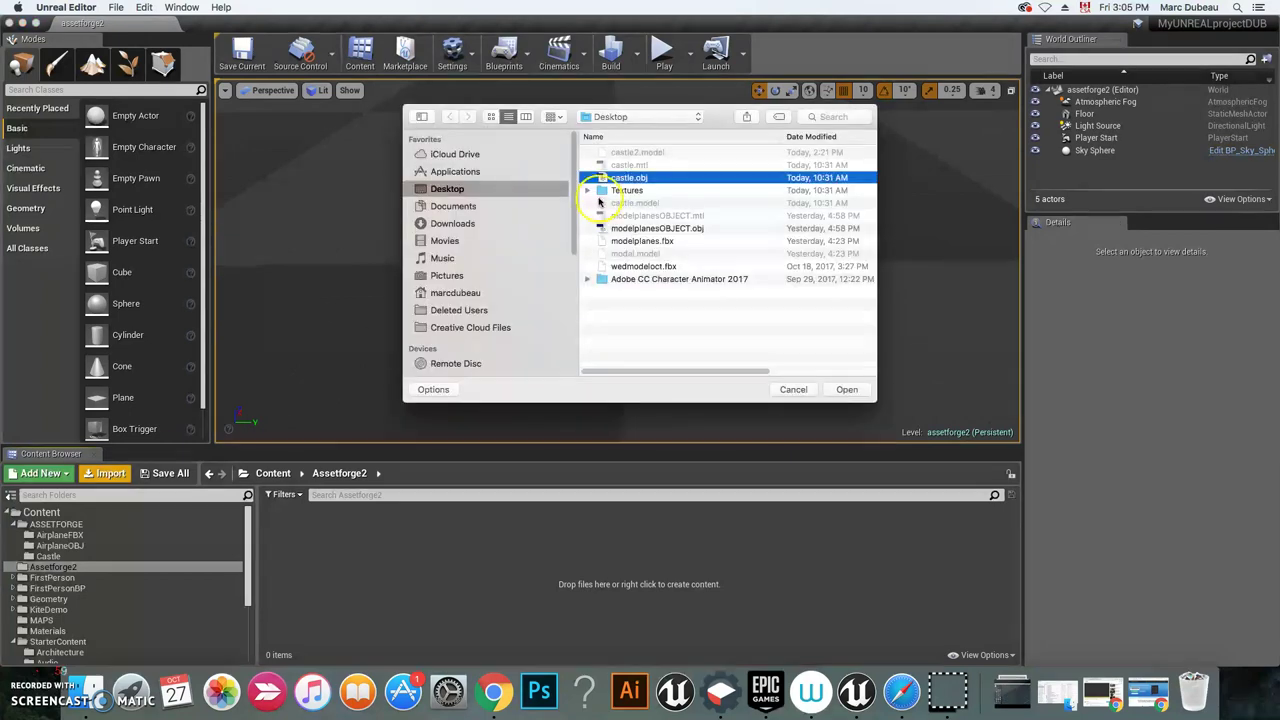
{"action": "left_click", "coordinate": [632, 180]}
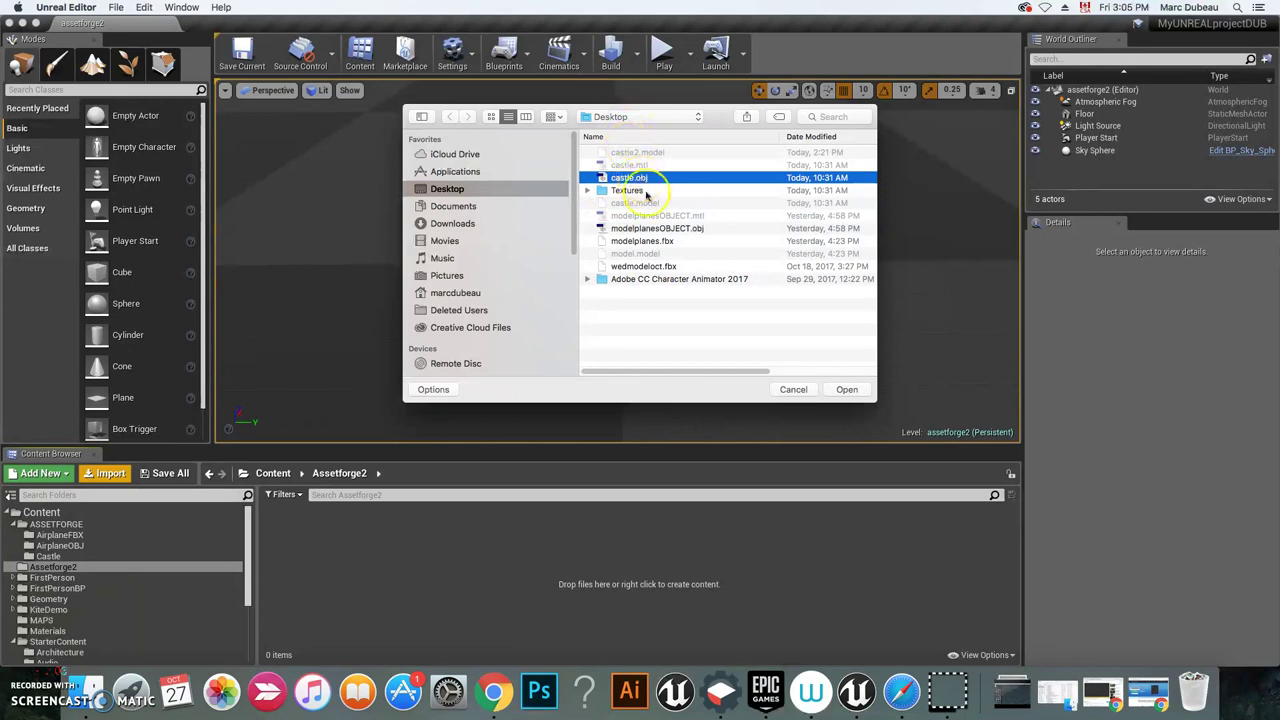
{"action": "left_click", "coordinate": [848, 390]}
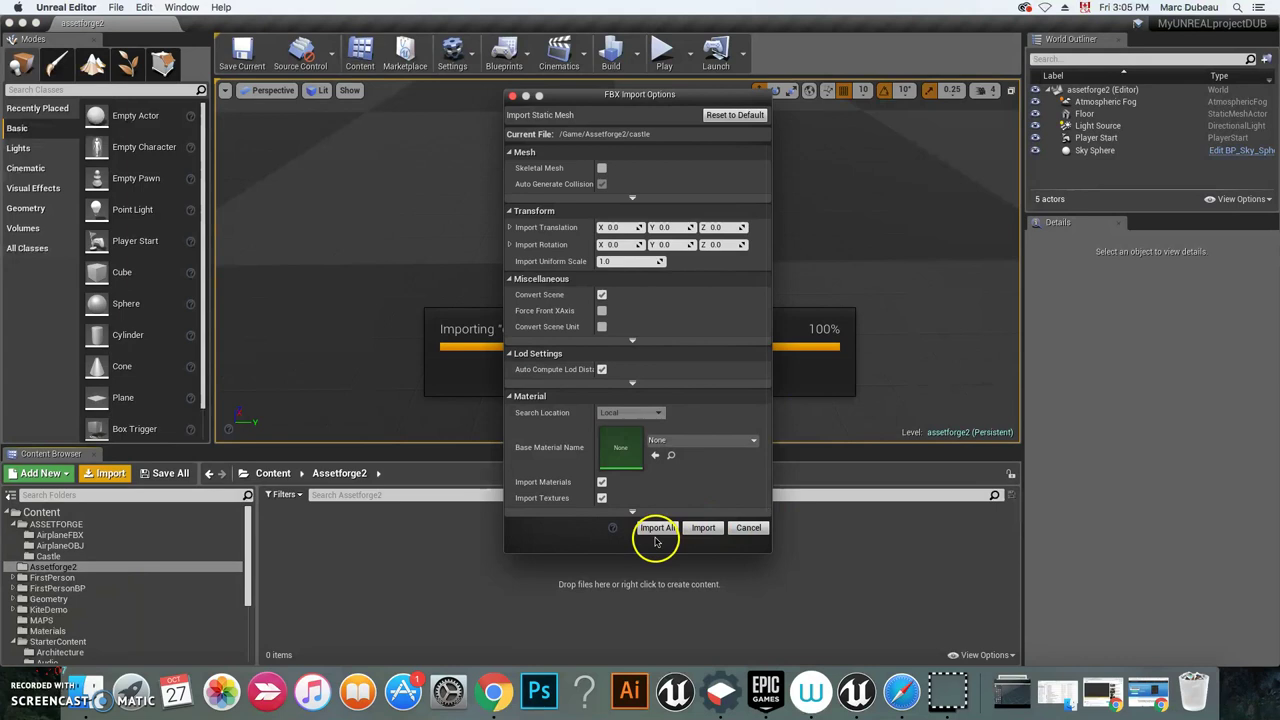
{"action": "left_click", "coordinate": [656, 528]}
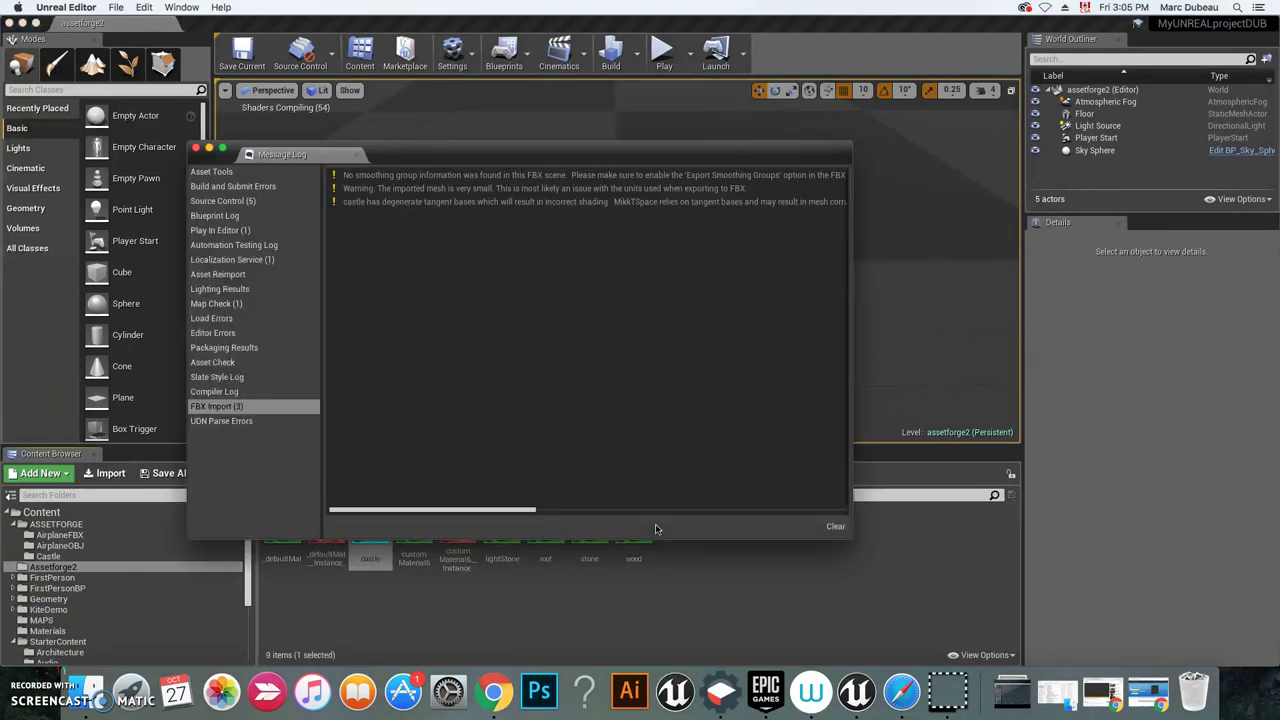
{"action": "left_click", "coordinate": [836, 527]}
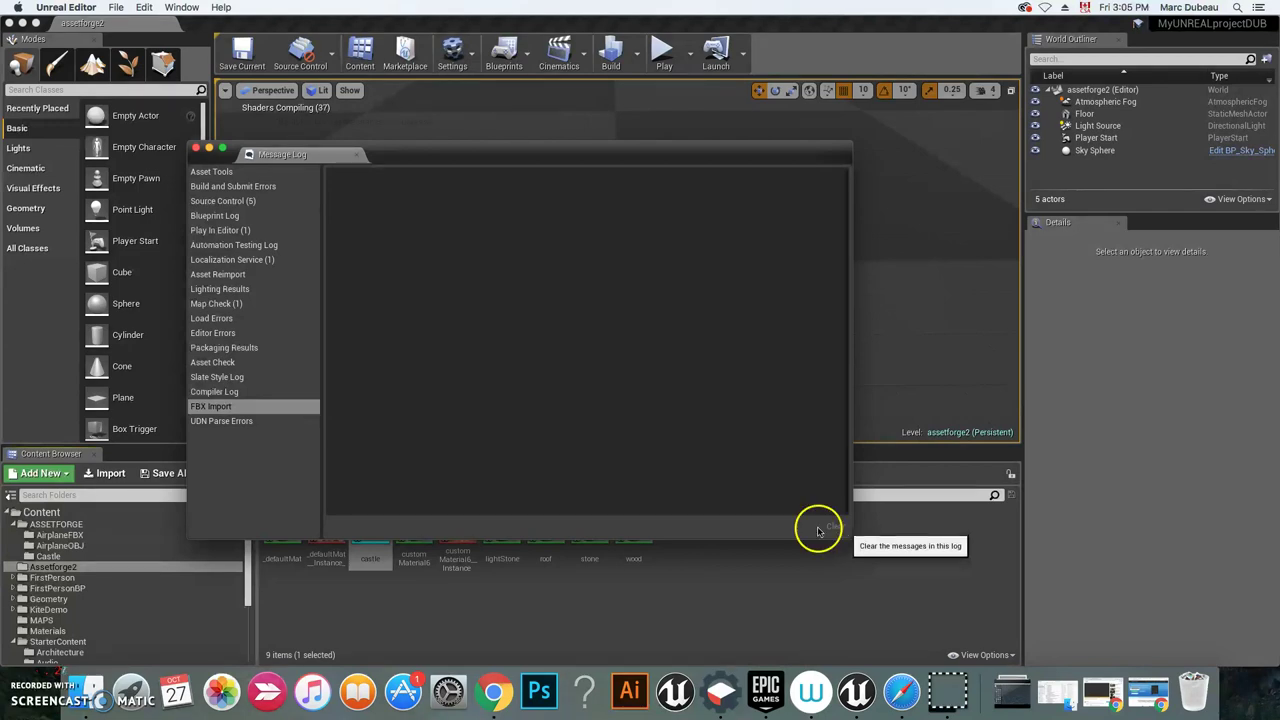
{"action": "left_click", "coordinate": [196, 148]}
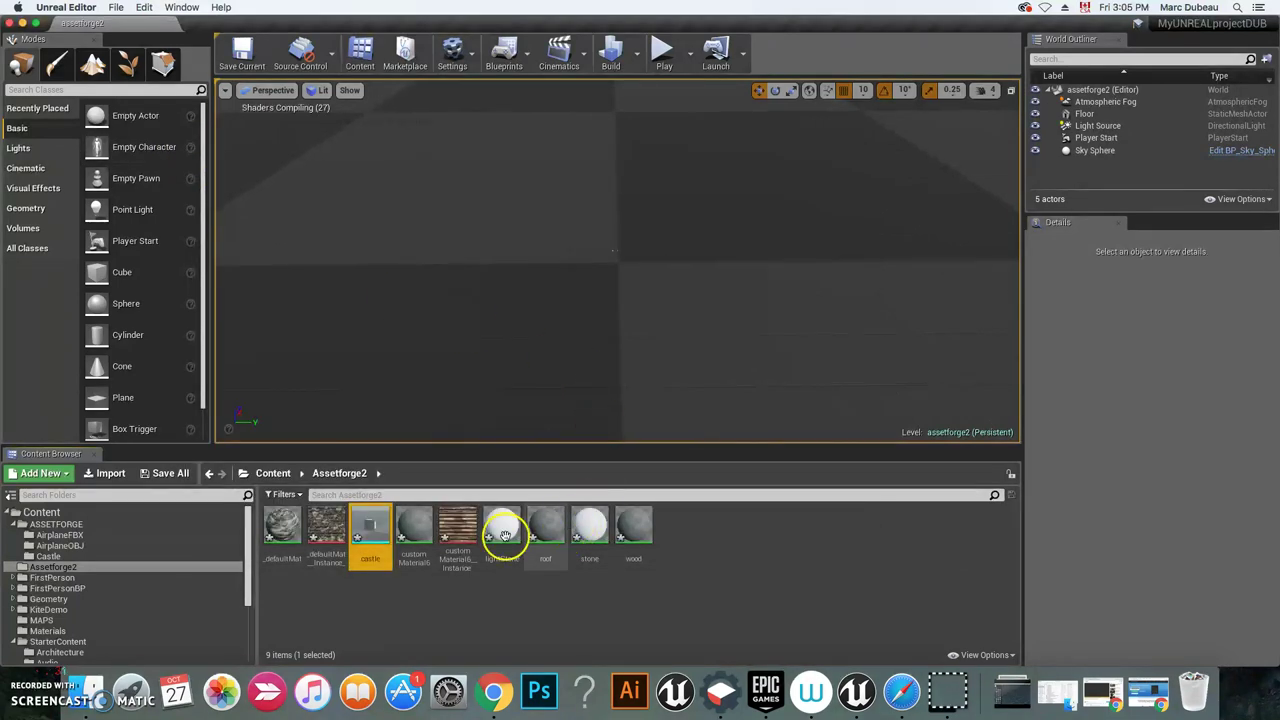
Step: Place the castle mesh on the floor in the level at about X 1560, Y -1010, Z 20
{"action": "mouse_move", "coordinate": [369, 531]}
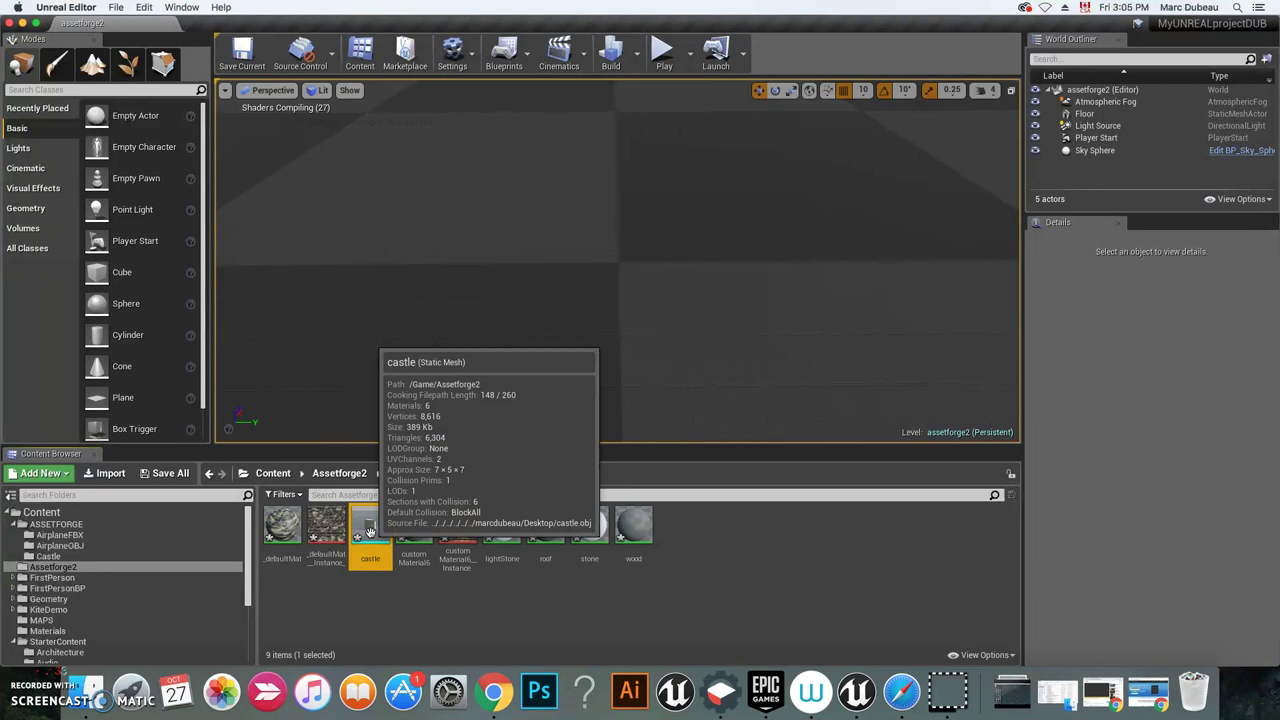
{"action": "left_click", "coordinate": [370, 528]}
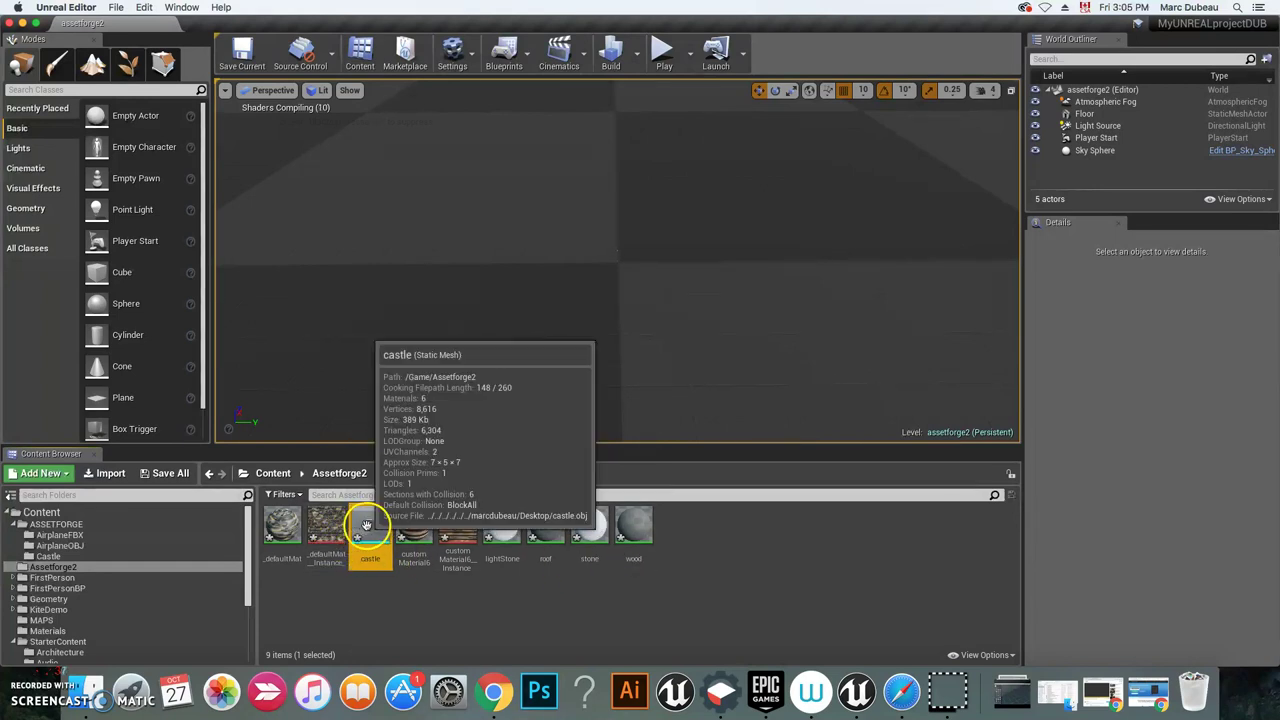
{"action": "left_click_drag", "start_coordinate": [366, 525], "coordinate": [594, 242]}
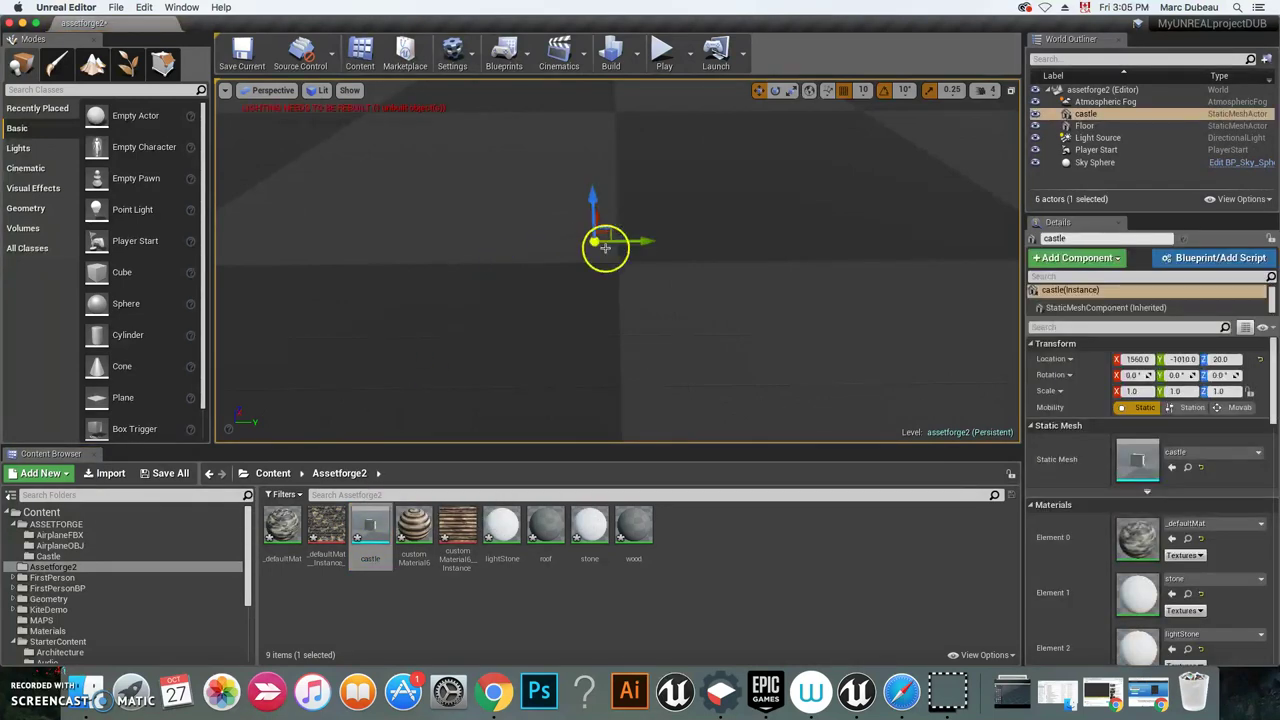
Step: Set the castle's scale to 400 on the X, Y and Z axes
{"action": "left_click", "coordinate": [1140, 391]}
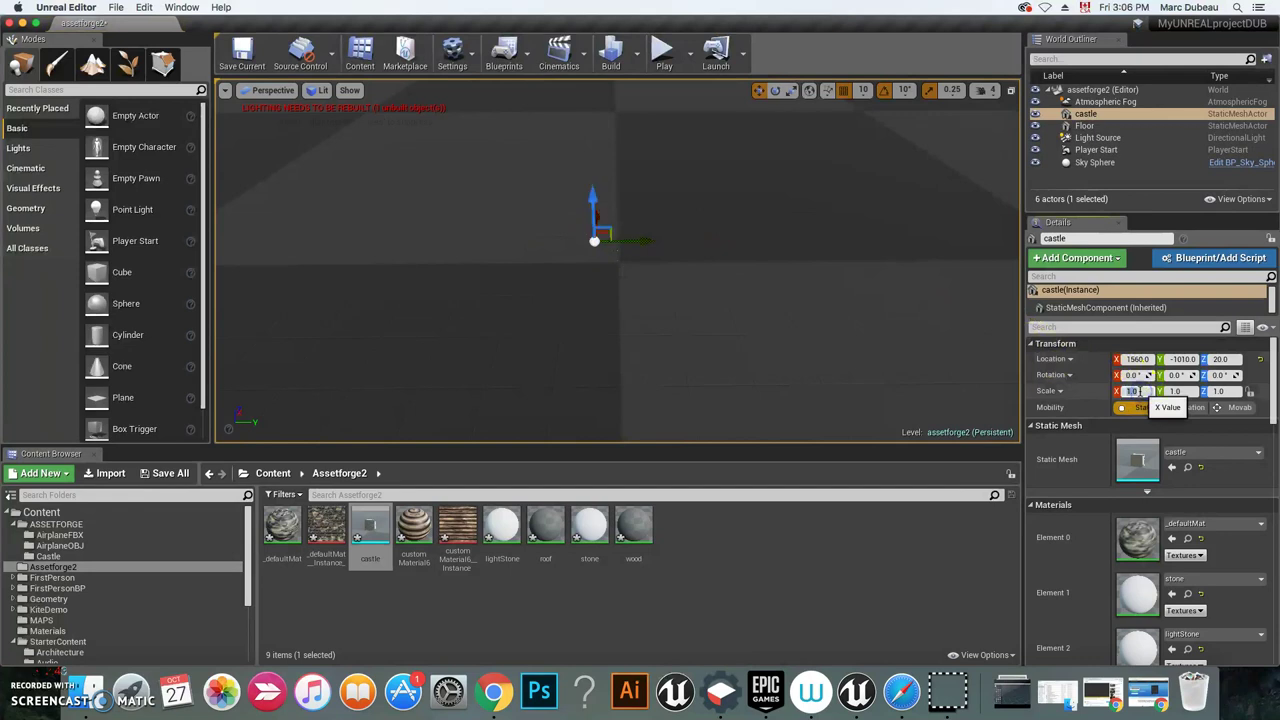
{"action": "type", "text": "400"}
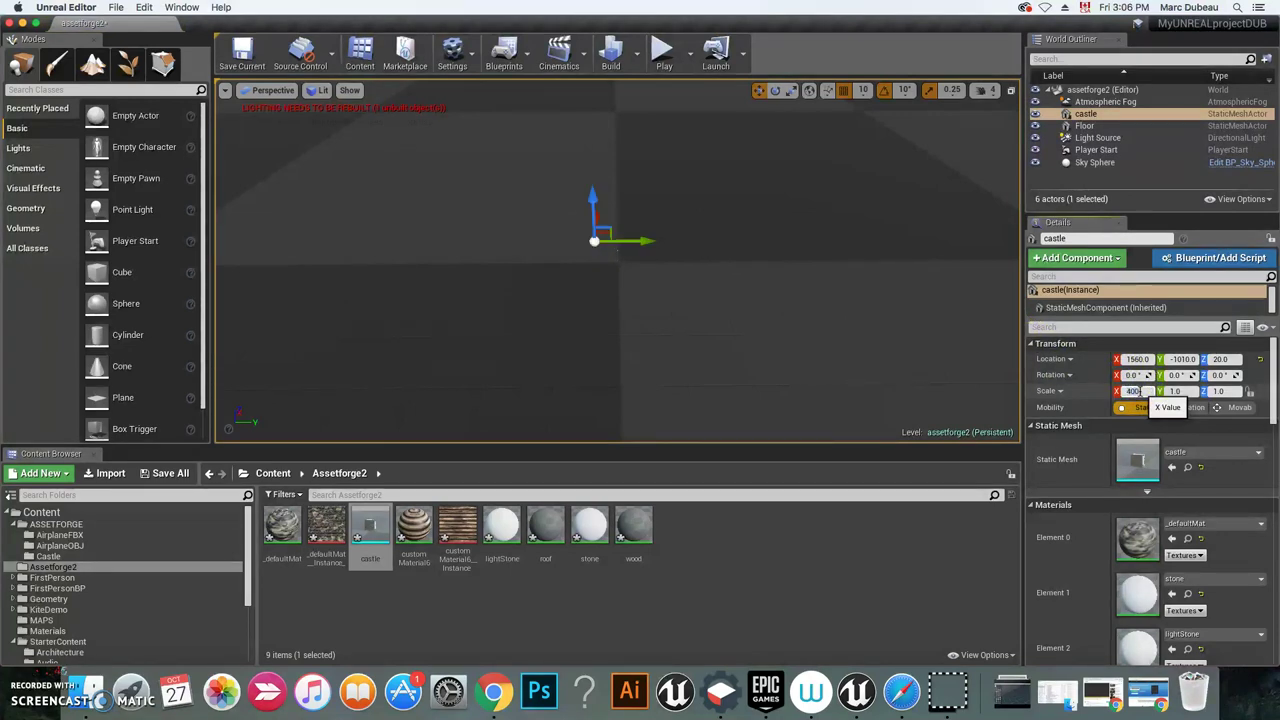
{"action": "key", "text": "Return"}
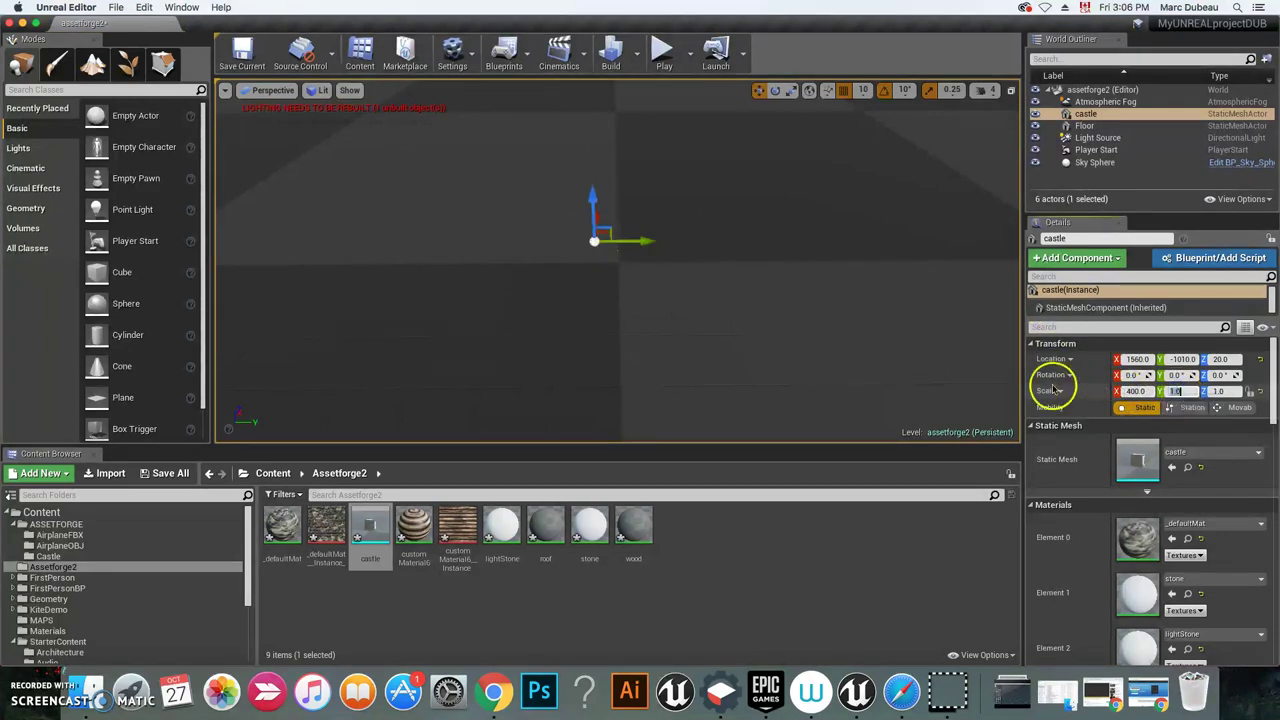
{"action": "type", "text": "400"}
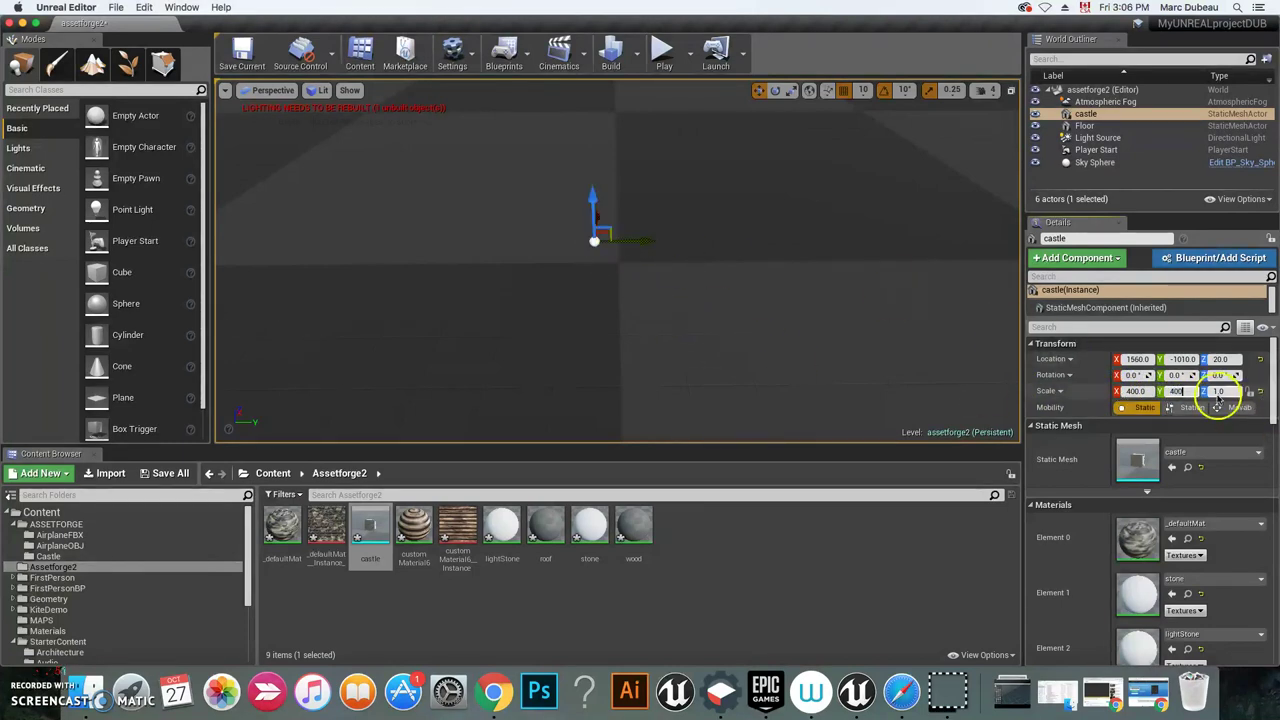
{"action": "left_click", "coordinate": [1218, 391]}
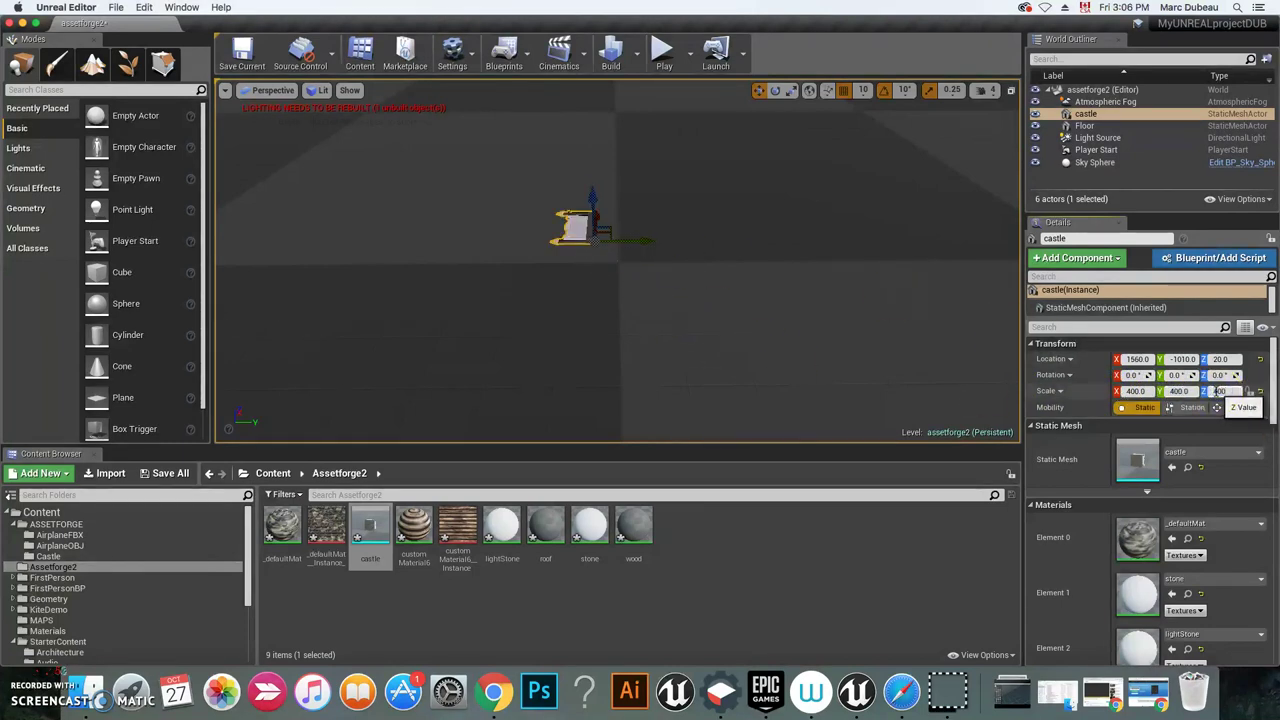
{"action": "type", "text": "400"}
{"action": "key", "text": "Return"}
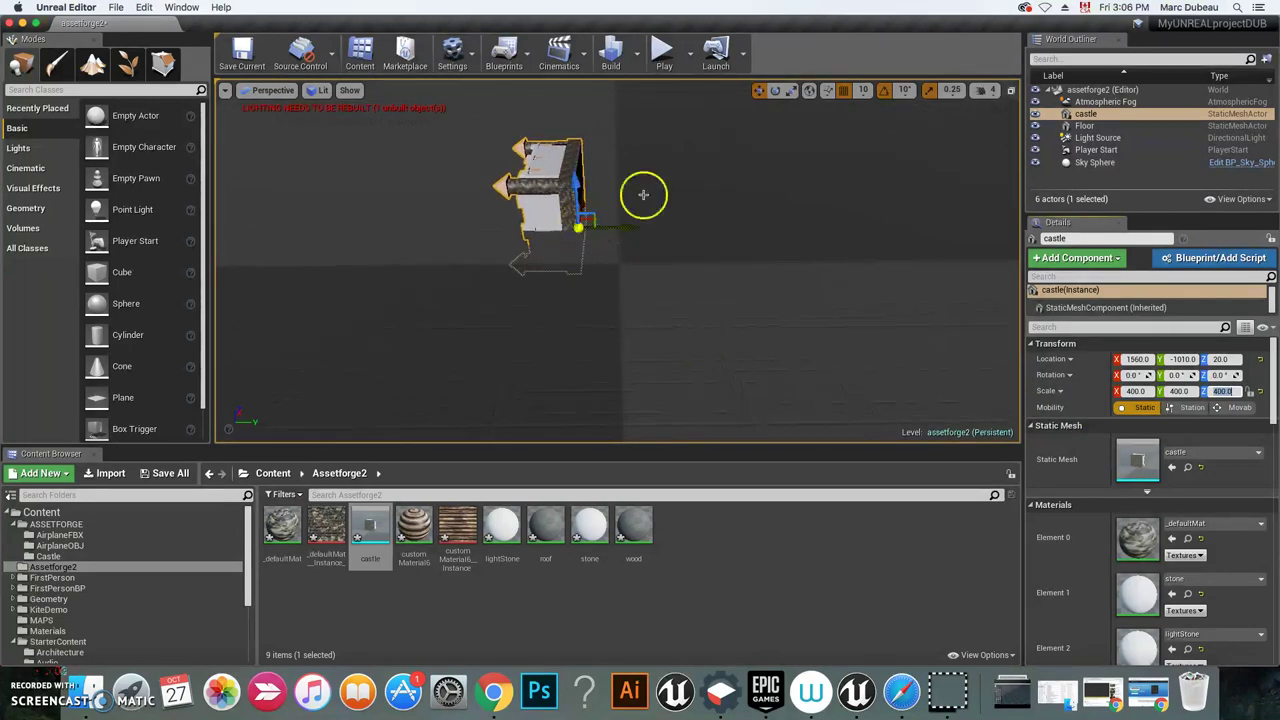
Step: Rotate the castle 90° about the X axis so it stands upright
{"action": "left_click", "coordinate": [776, 91]}
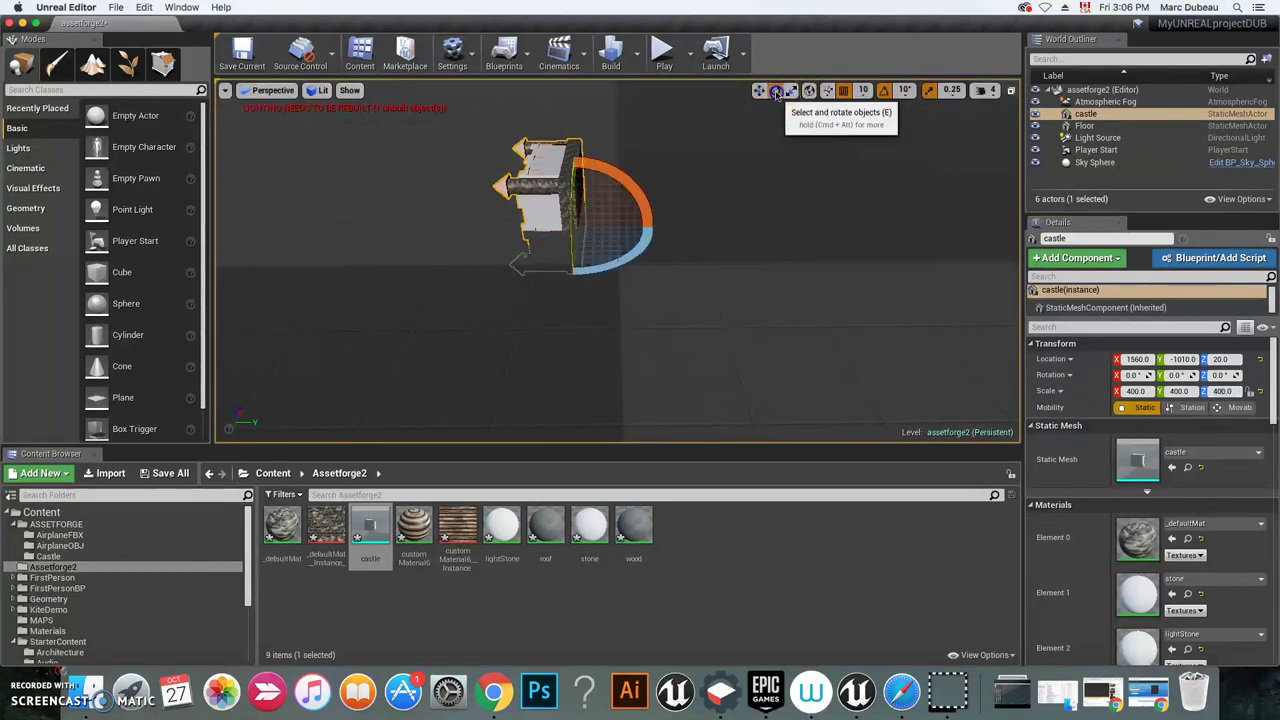
{"action": "left_click", "coordinate": [601, 157]}
{"action": "left_click_drag", "start_coordinate": [597, 163], "coordinate": [622, 175]}
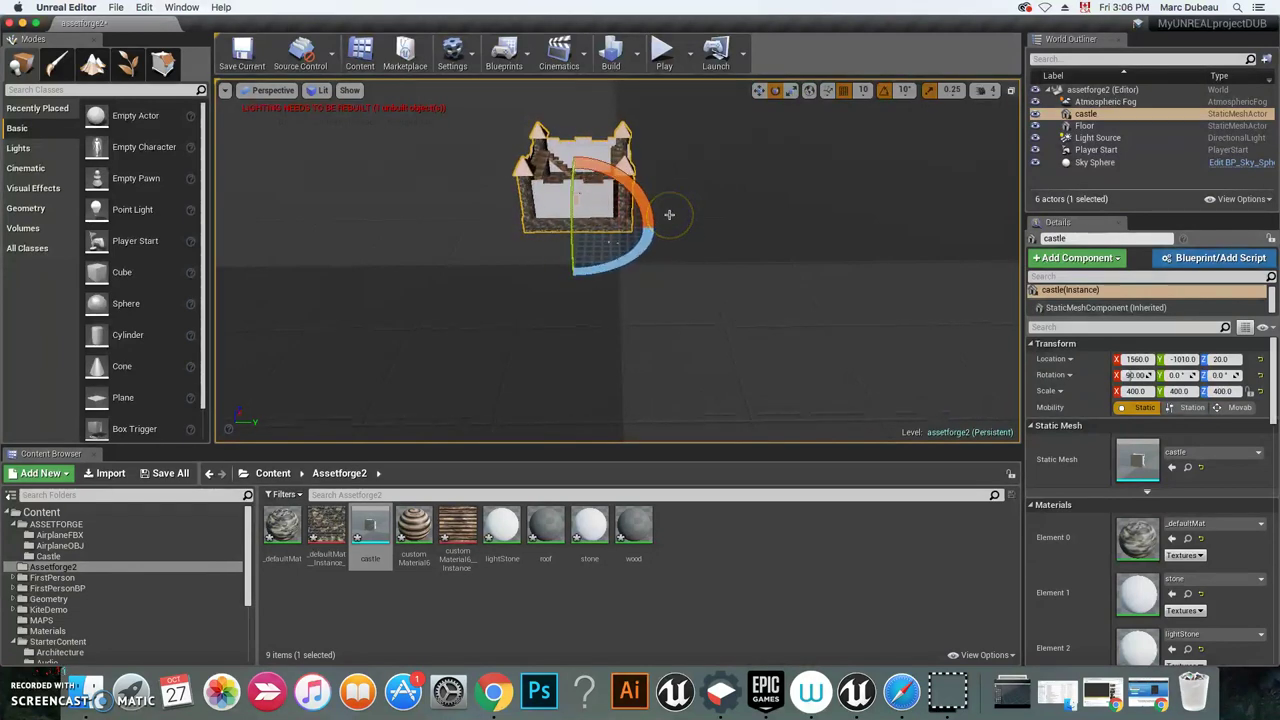
Step: Lower the castle along the vertical axis to a Z location of about -320
{"action": "scroll", "coordinate": [669, 214], "scroll_direction": "up", "scroll_amount": 3}
{"action": "left_click", "coordinate": [640, 192]}
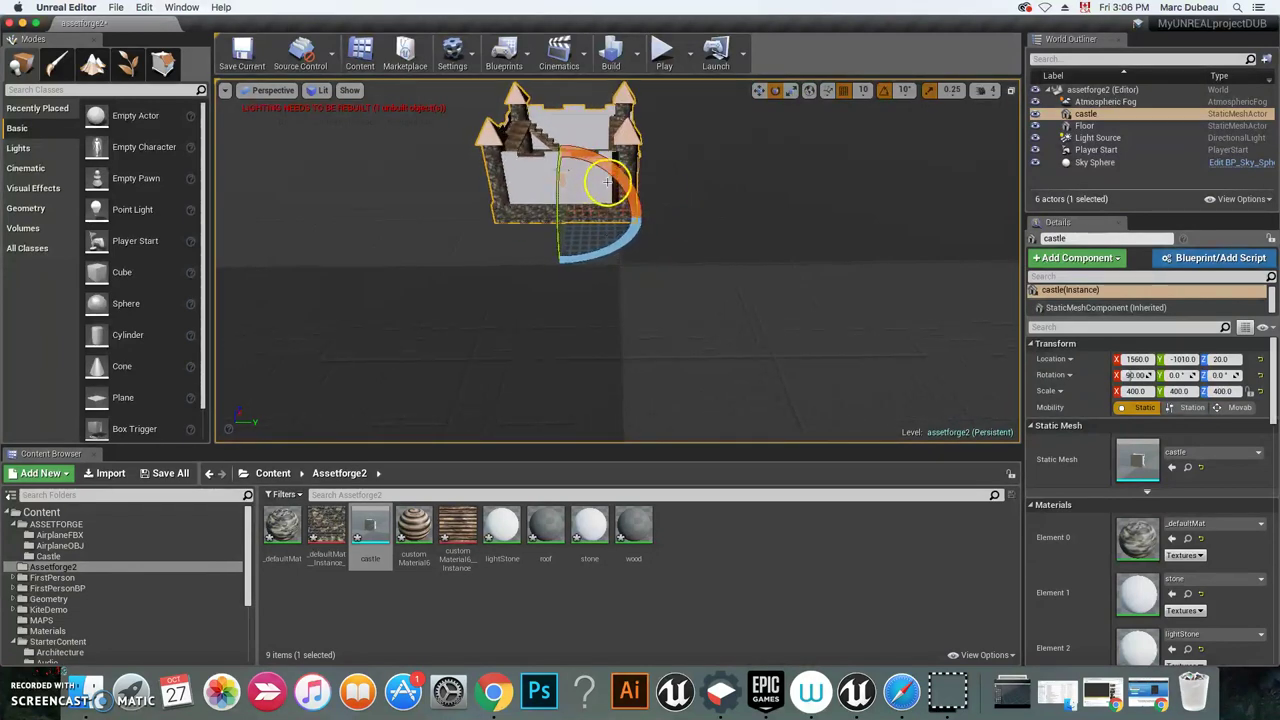
{"action": "left_click", "coordinate": [759, 91]}
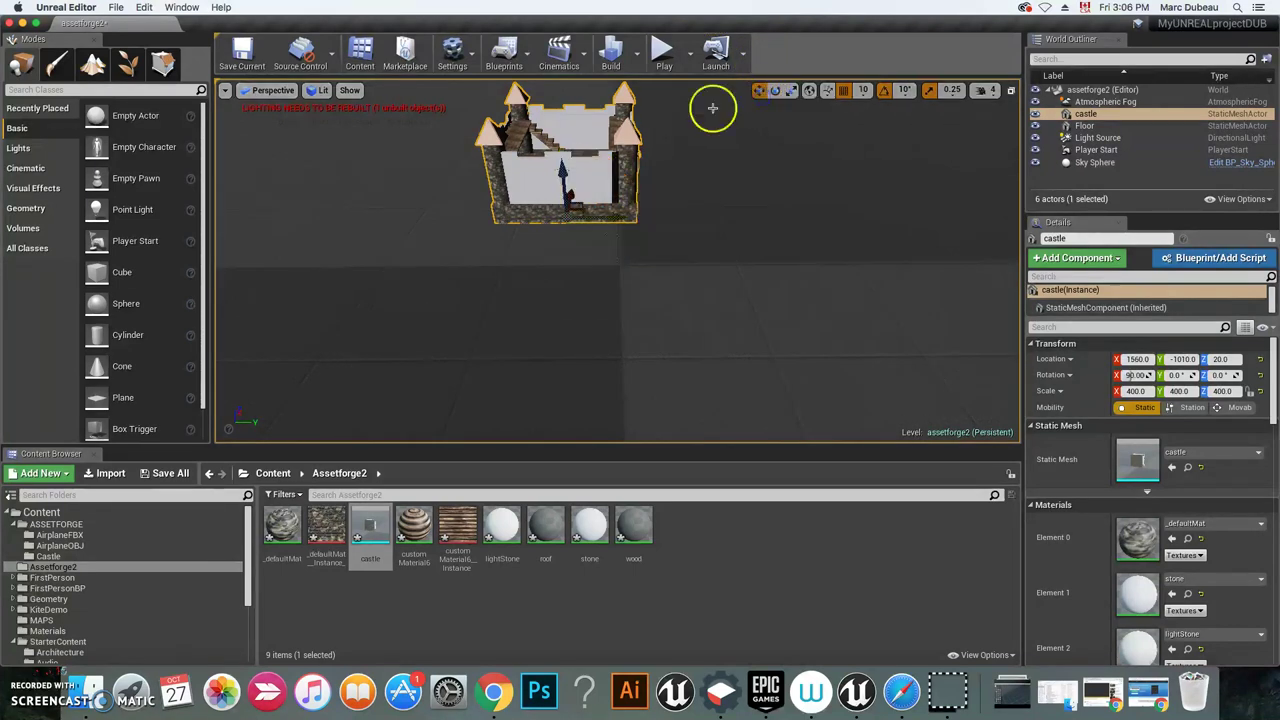
{"action": "left_click_drag", "start_coordinate": [561, 168], "coordinate": [561, 180]}
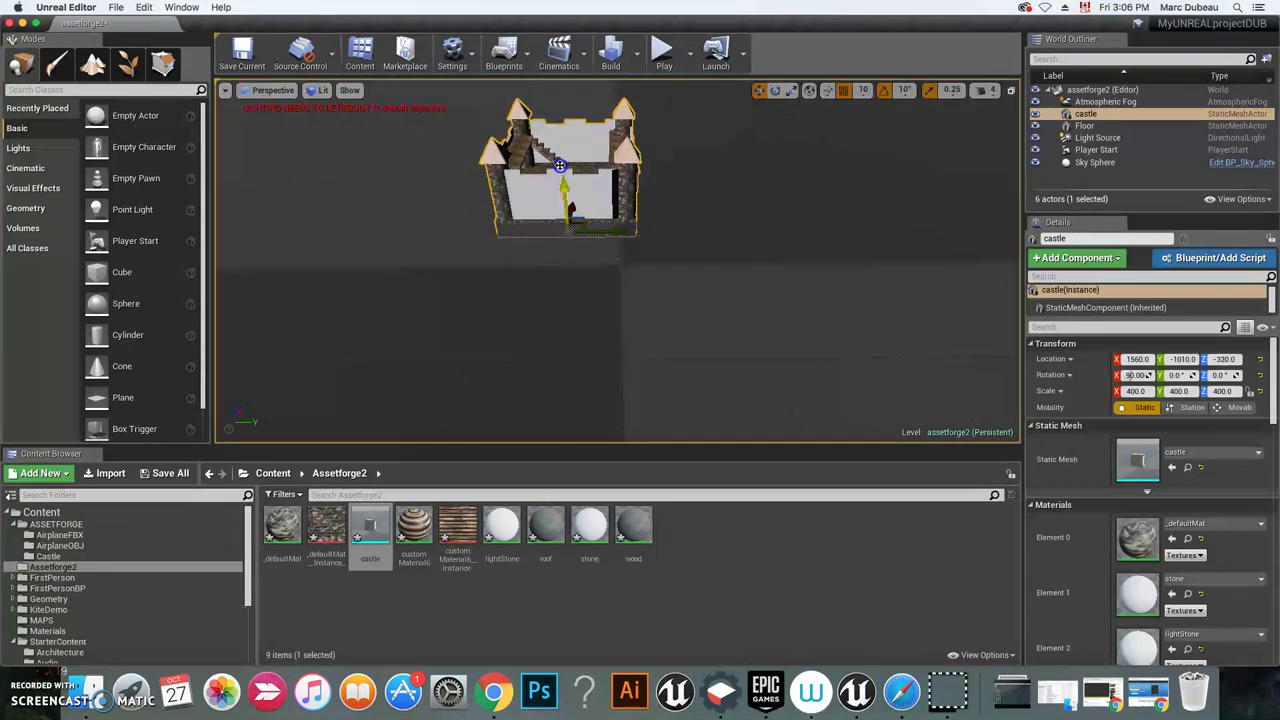
Step: Examine how the castle sits on the floor from several angles and locate the Player Start
{"action": "left_click", "coordinate": [697, 269]}
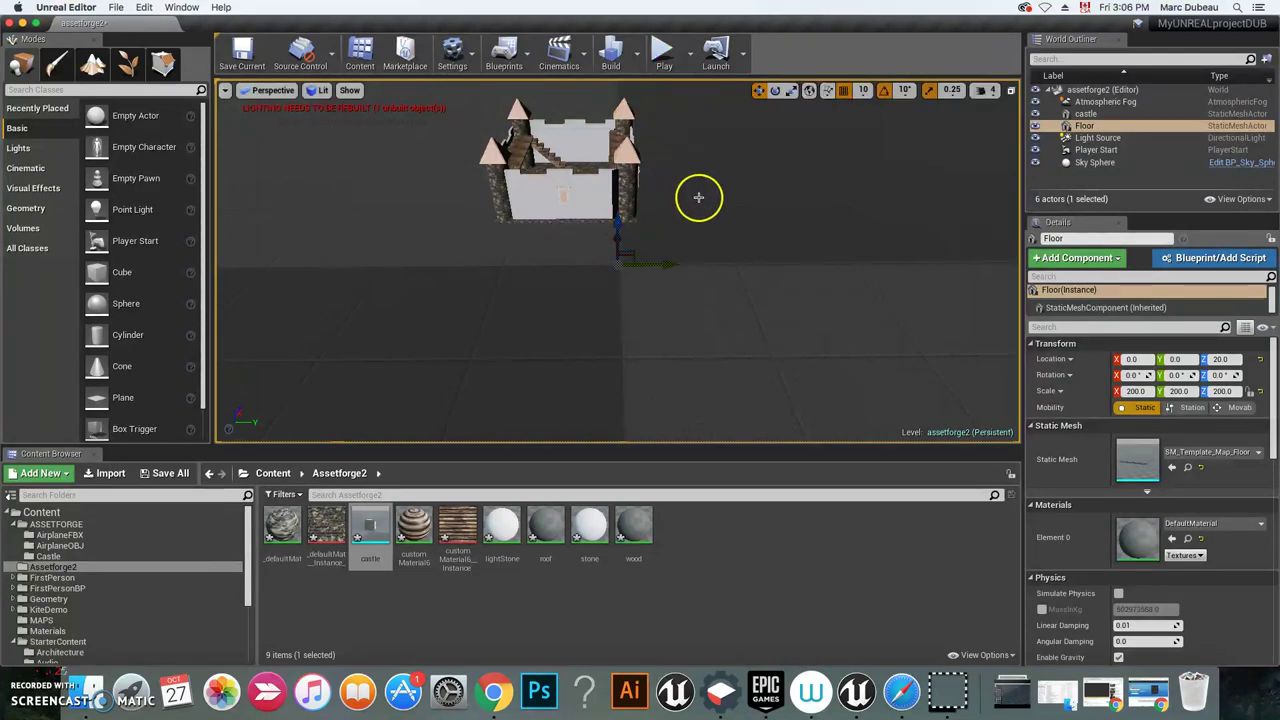
{"action": "scroll", "coordinate": [704, 208], "scroll_direction": "down", "scroll_amount": 3}
{"action": "scroll", "coordinate": [699, 211], "scroll_direction": "down", "scroll_amount": 1}
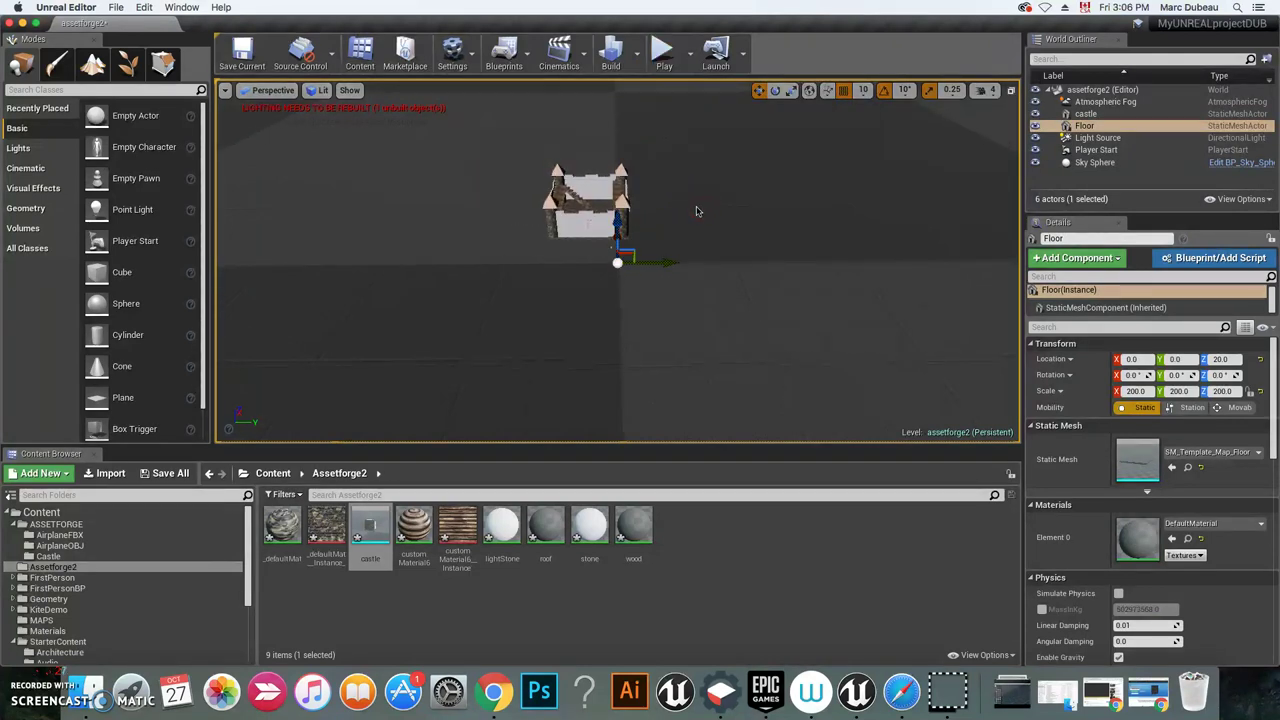
{"action": "scroll", "coordinate": [690, 210], "scroll_direction": "up", "scroll_amount": 4}
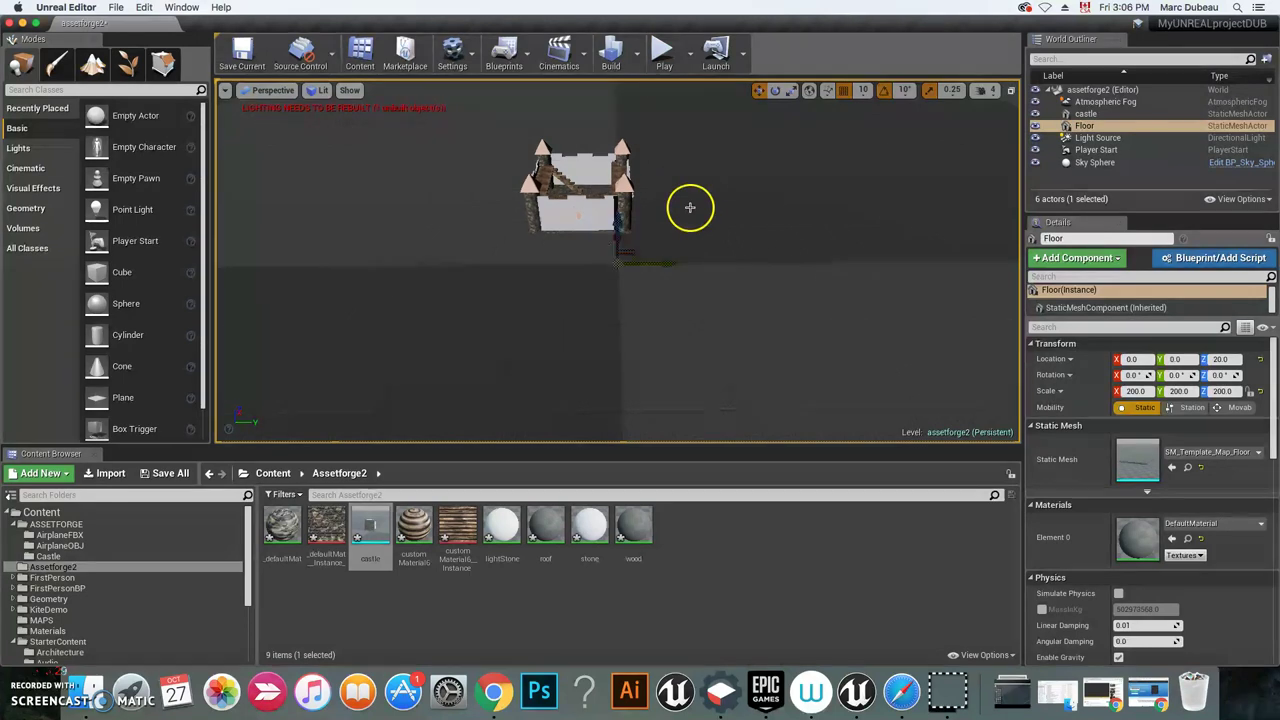
{"action": "scroll", "coordinate": [690, 207], "scroll_direction": "up", "scroll_amount": 1}
{"action": "scroll", "coordinate": [690, 207], "scroll_direction": "down", "scroll_amount": 2}
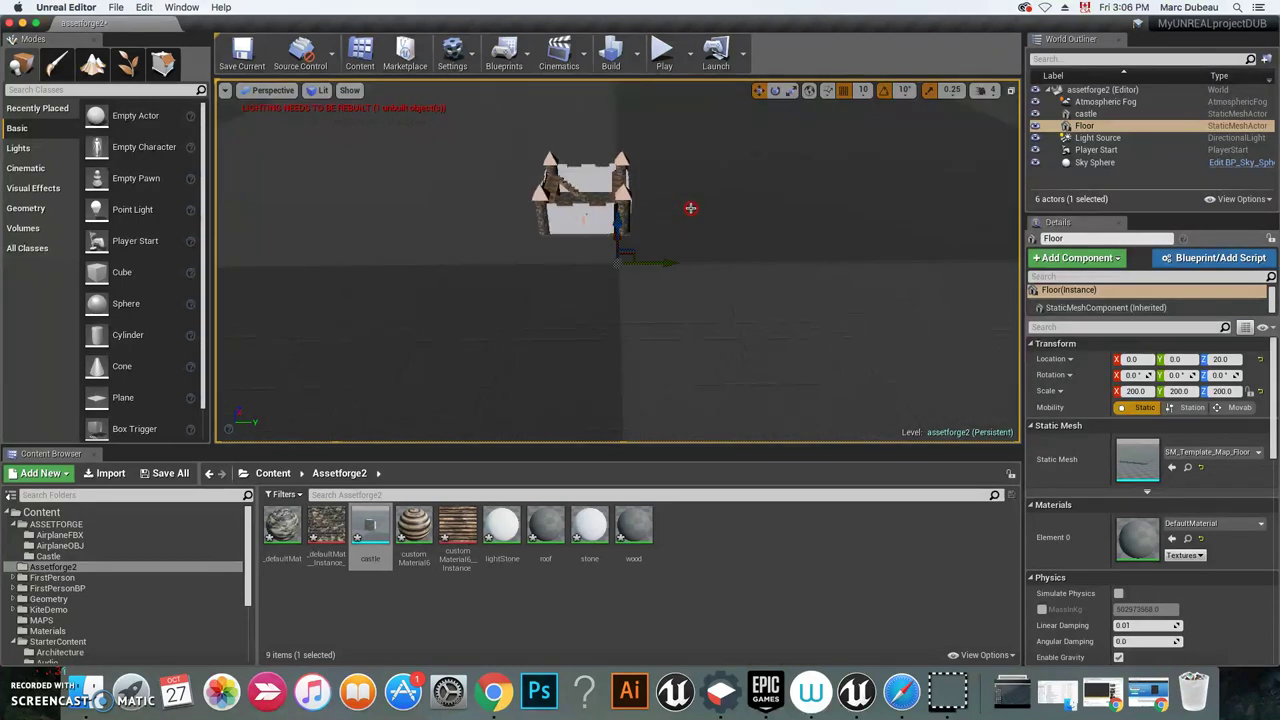
{"action": "right_click_drag", "start_coordinate": [690, 210], "coordinate": [701, 217]}
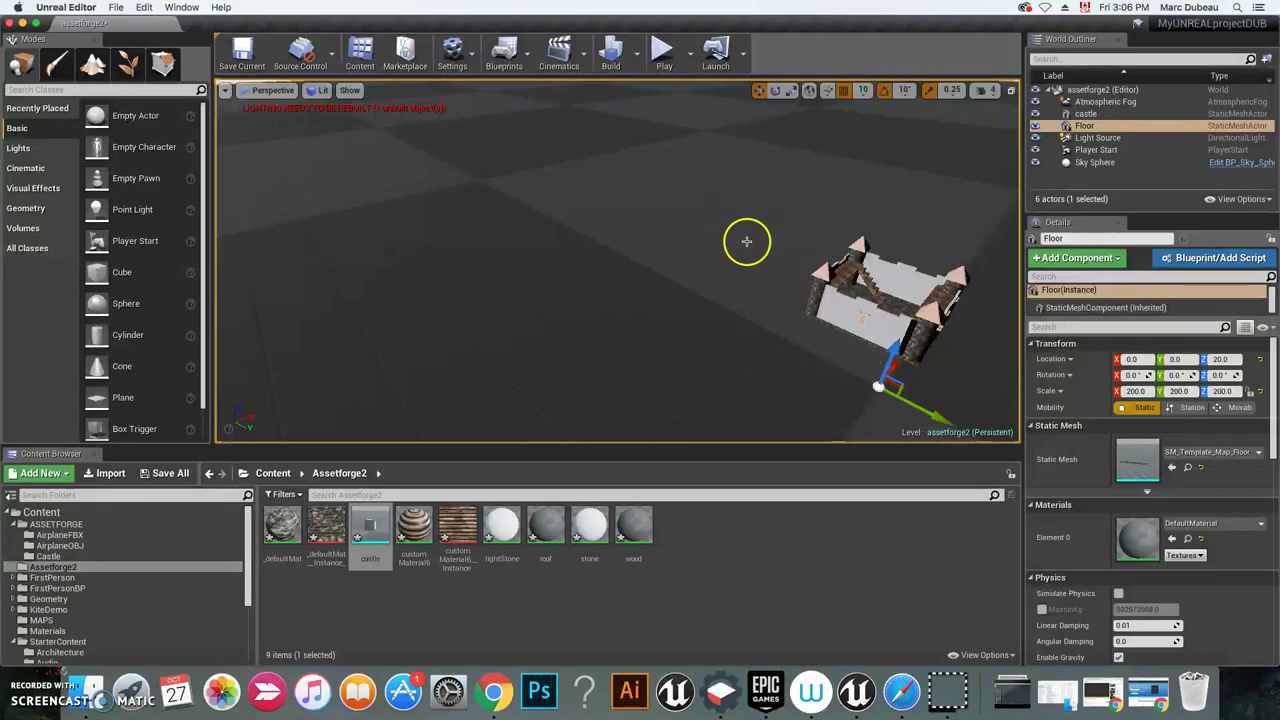
{"action": "mouse_move", "coordinate": [942, 320]}
{"action": "left_mouse_down", "text": "alt"}
{"action": "mouse_move", "coordinate": [966, 341]}
{"action": "mouse_move", "coordinate": [922, 333]}
{"action": "left_mouse_up", "text": "alt"}
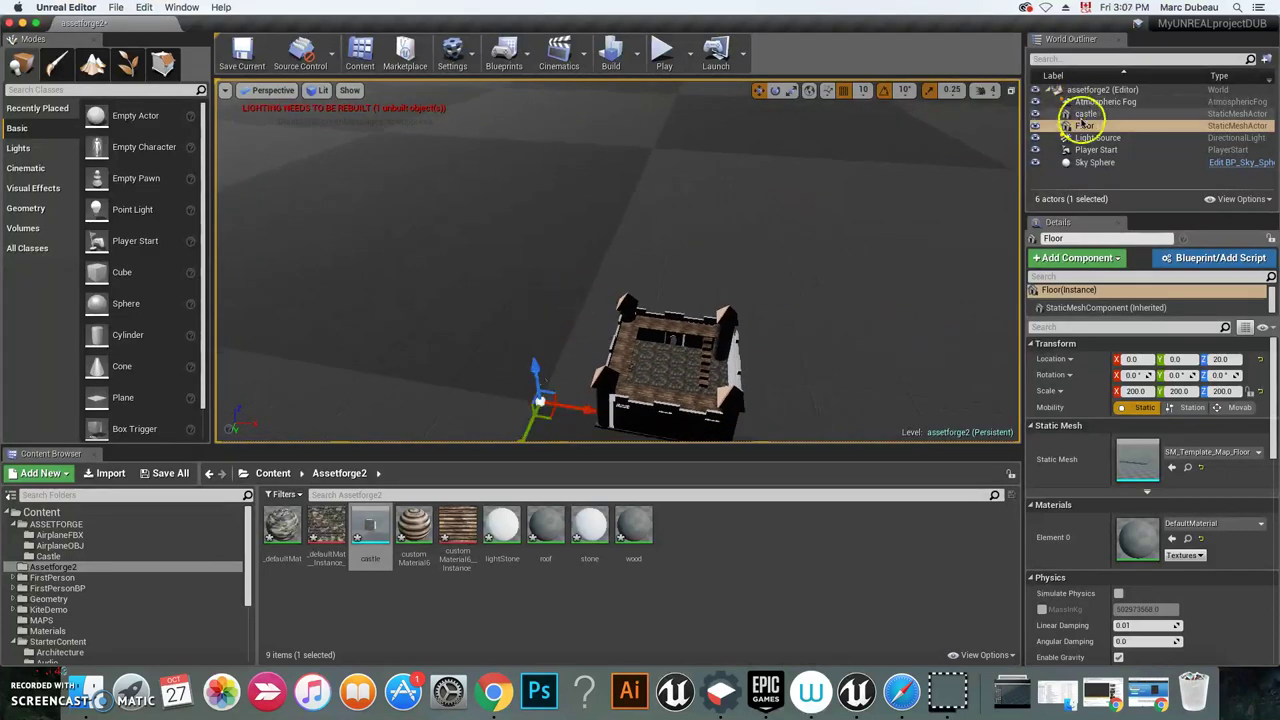
{"action": "left_click", "coordinate": [1096, 149]}
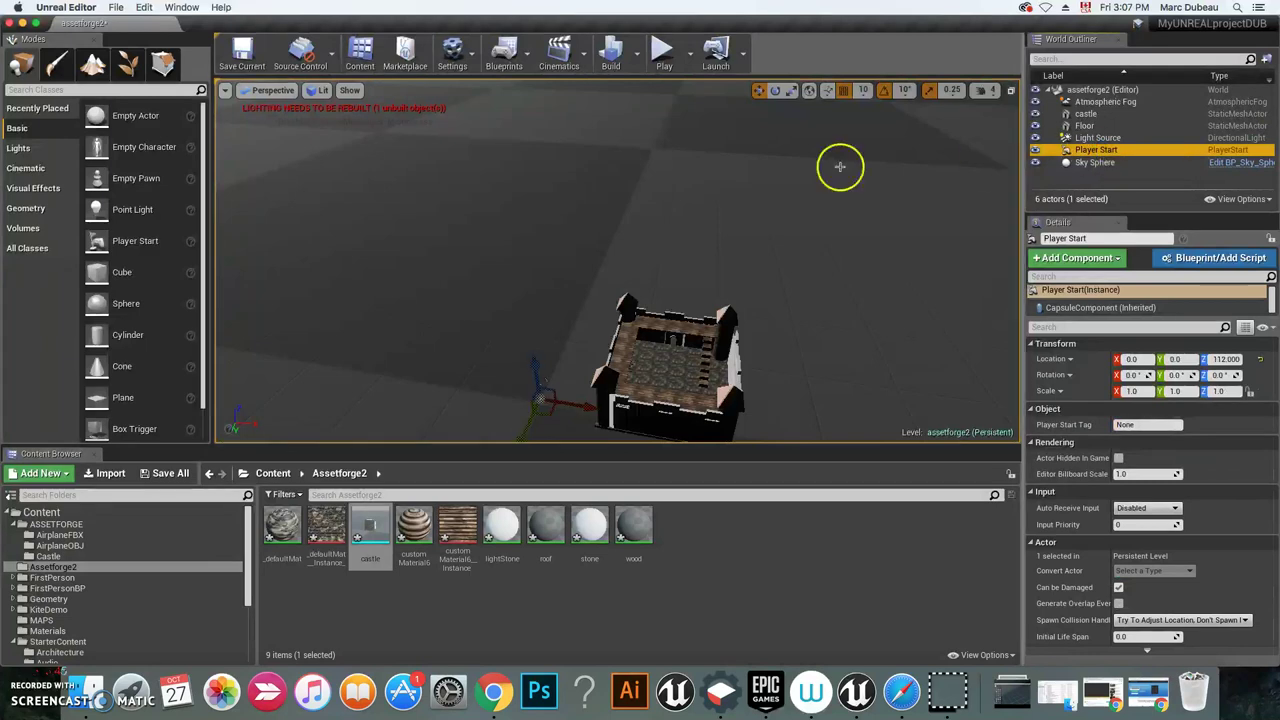
{"action": "left_click", "coordinate": [768, 193]}
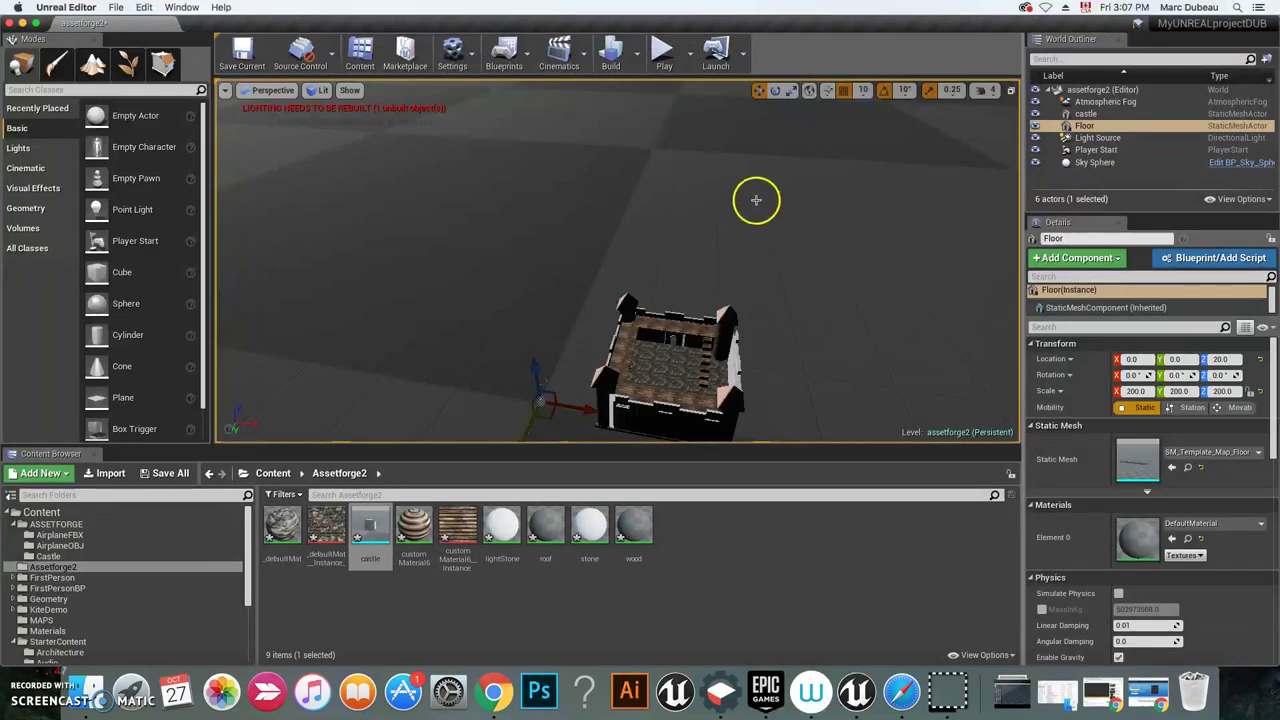
Step: Switch the viewport to the Player Collision view mode and inspect the collision shape around the castle
{"action": "left_click", "coordinate": [316, 91]}
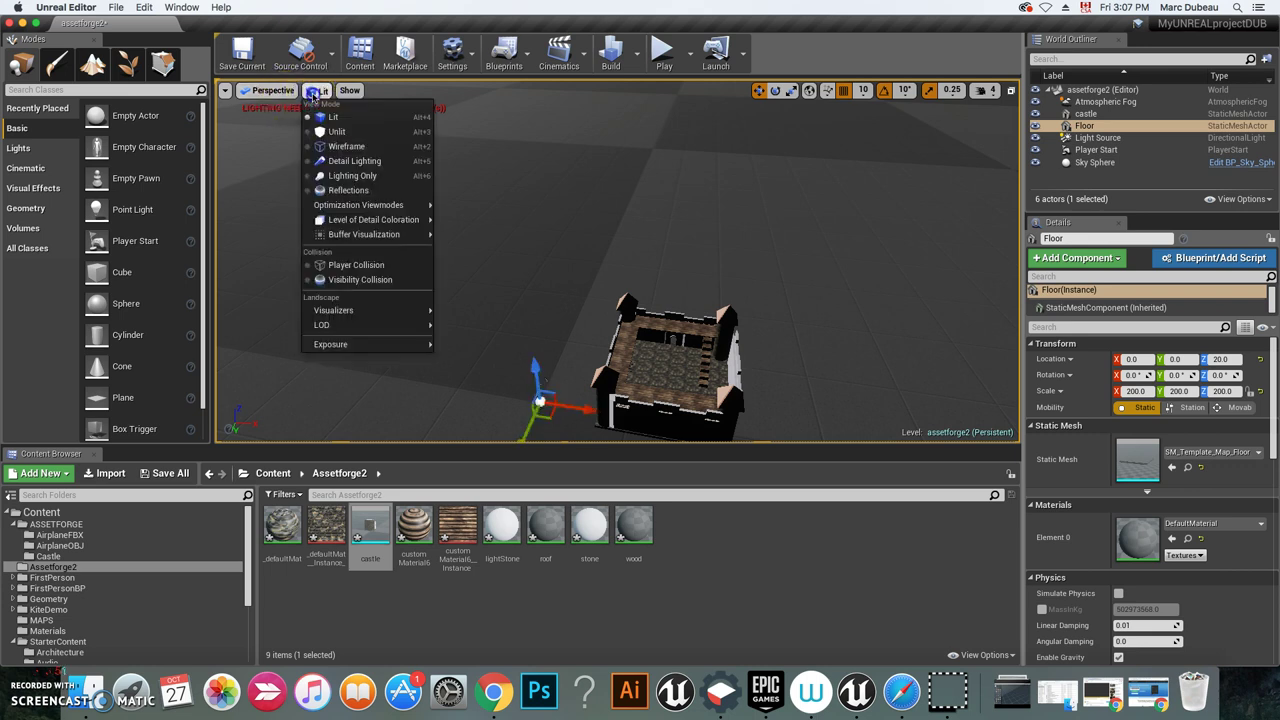
{"action": "left_click", "coordinate": [366, 266]}
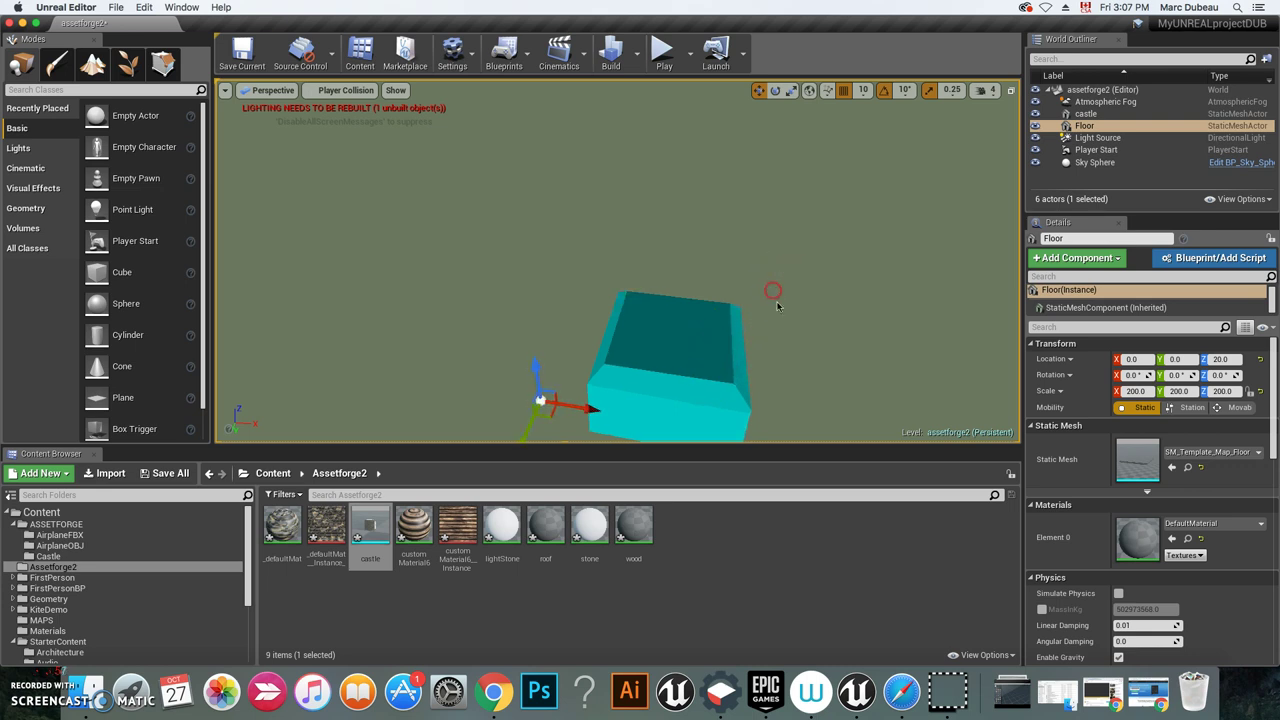
{"action": "right_click_drag", "start_coordinate": [778, 312], "coordinate": [801, 308]}
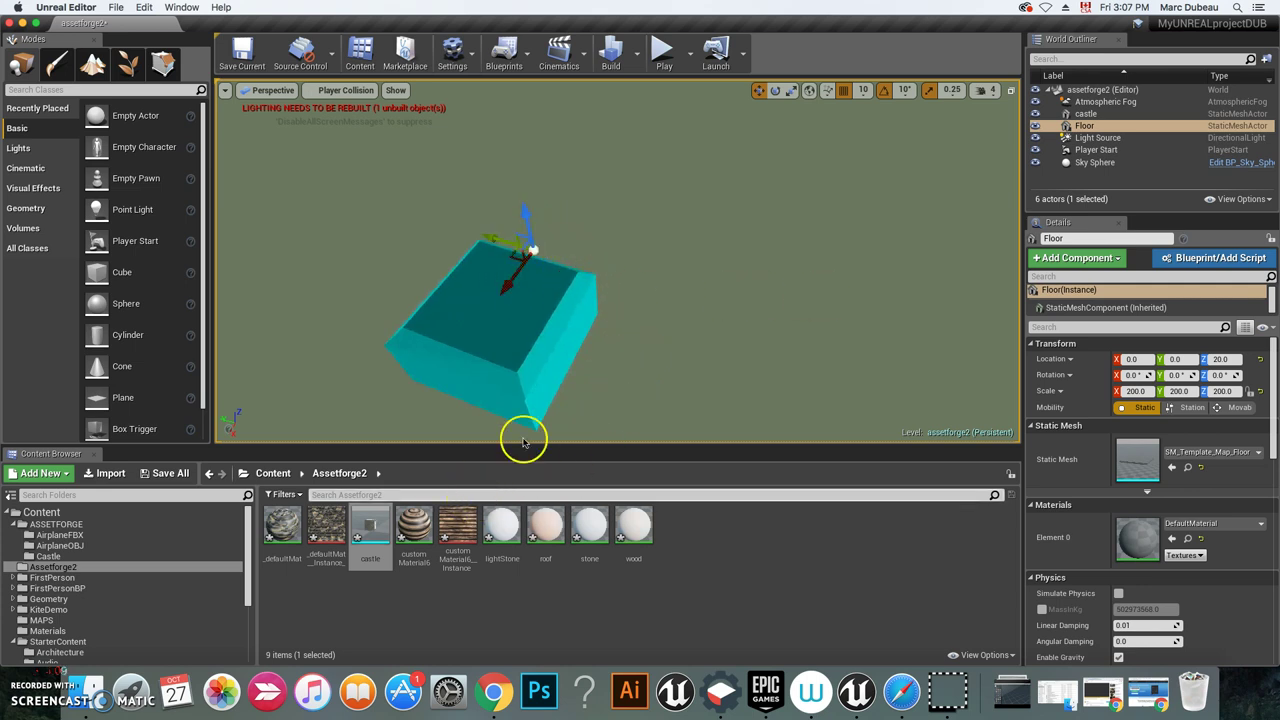
Step: Open the castle mesh from the Assetforge2 folder in its mesh editor and dock it beside the level
{"action": "left_click", "coordinate": [367, 527]}
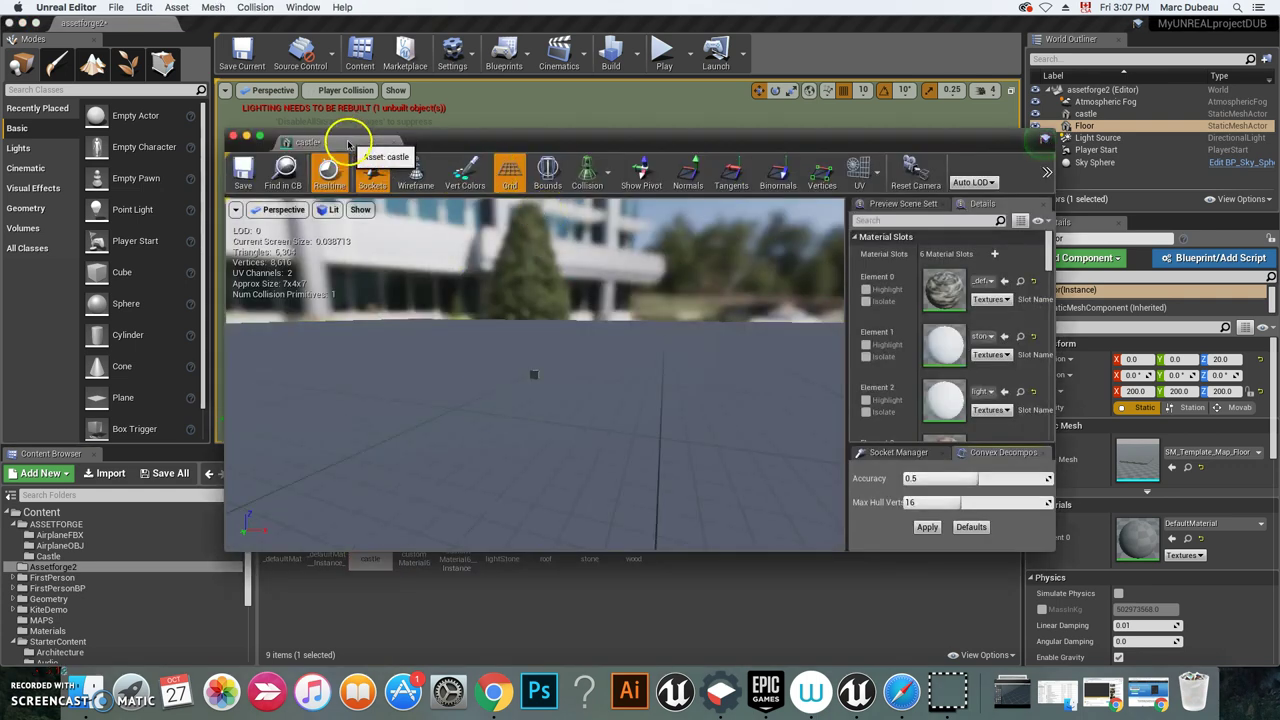
{"action": "left_click", "coordinate": [347, 140]}
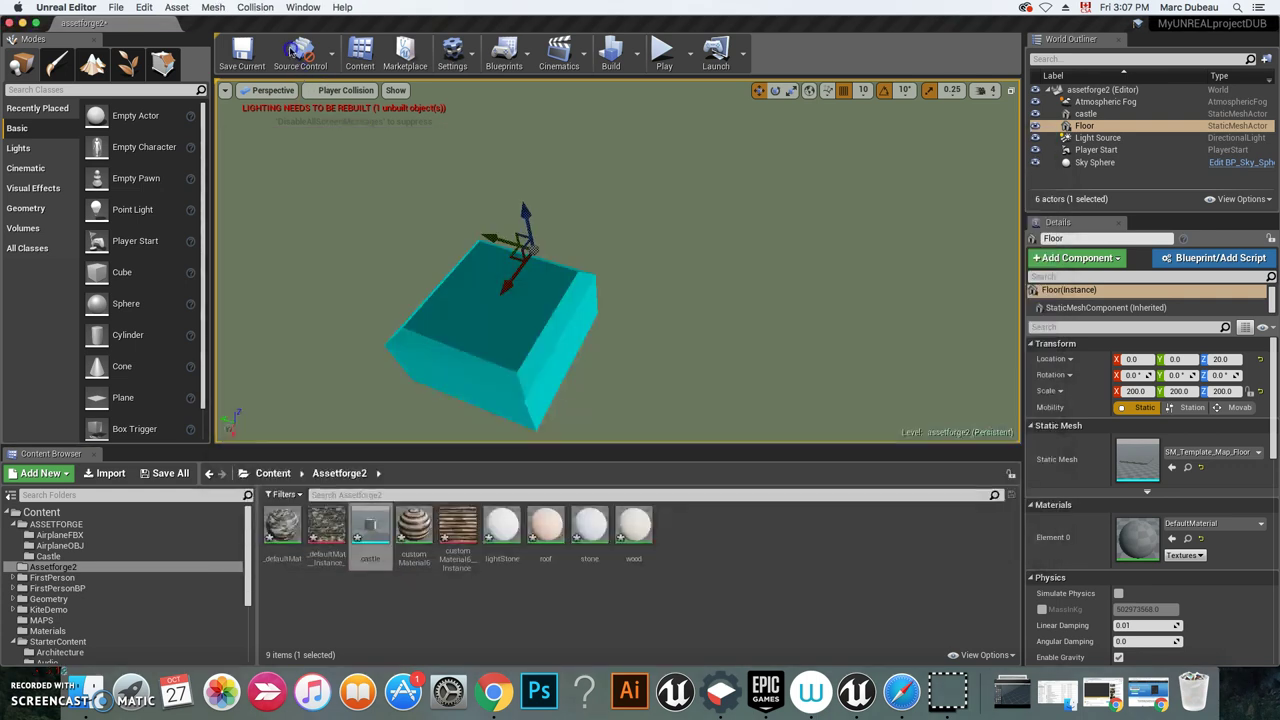
{"action": "left_click_drag", "start_coordinate": [290, 51], "coordinate": [240, 26]}
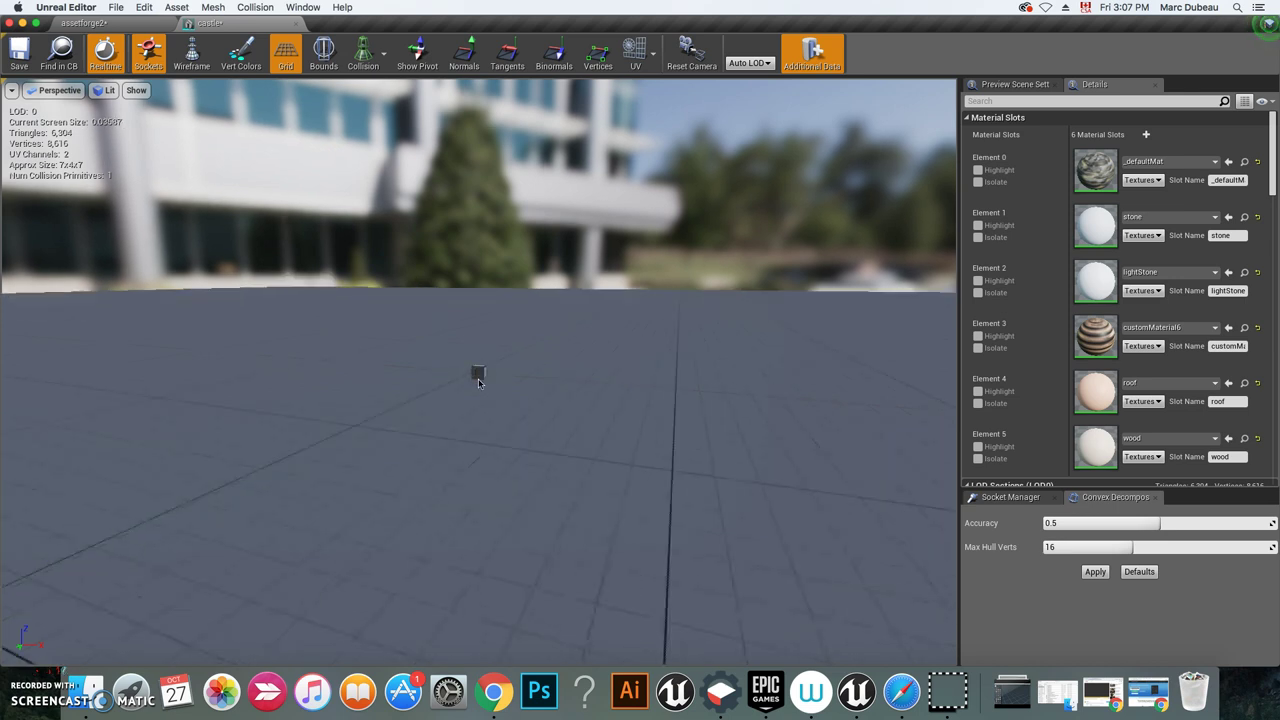
Step: Set the convex decomposition accuracy for the castle mesh to 1.0
{"action": "scroll", "coordinate": [478, 378], "scroll_direction": "up", "scroll_amount": 5}
{"action": "scroll", "coordinate": [478, 384], "scroll_direction": "down", "scroll_amount": 5}
{"action": "left_click", "coordinate": [1057, 516]}
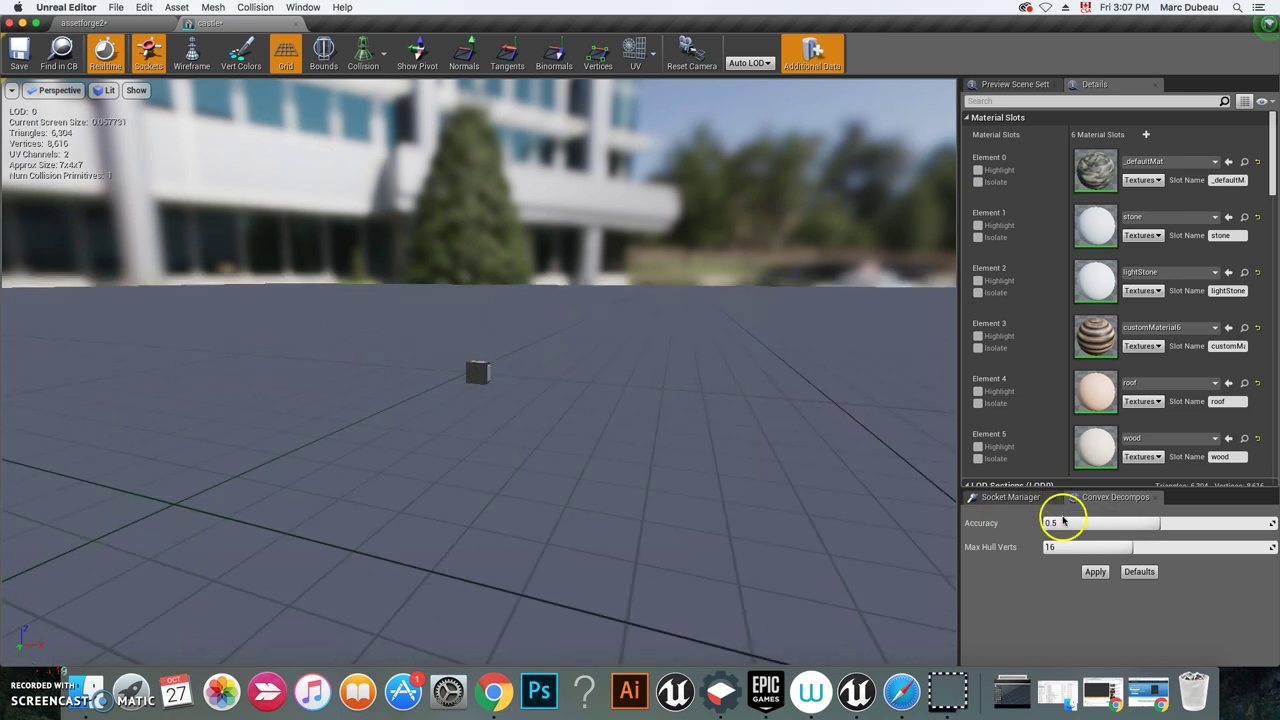
{"action": "left_click", "coordinate": [366, 58]}
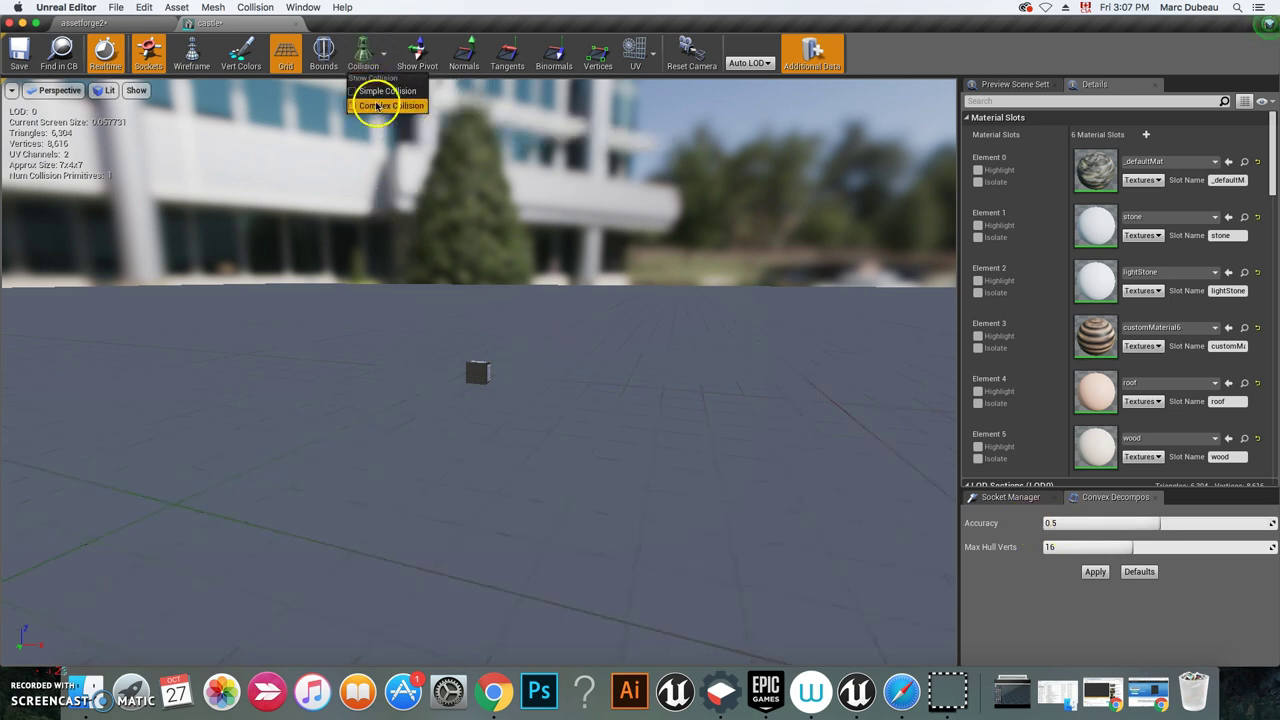
{"action": "left_click", "coordinate": [1003, 593]}
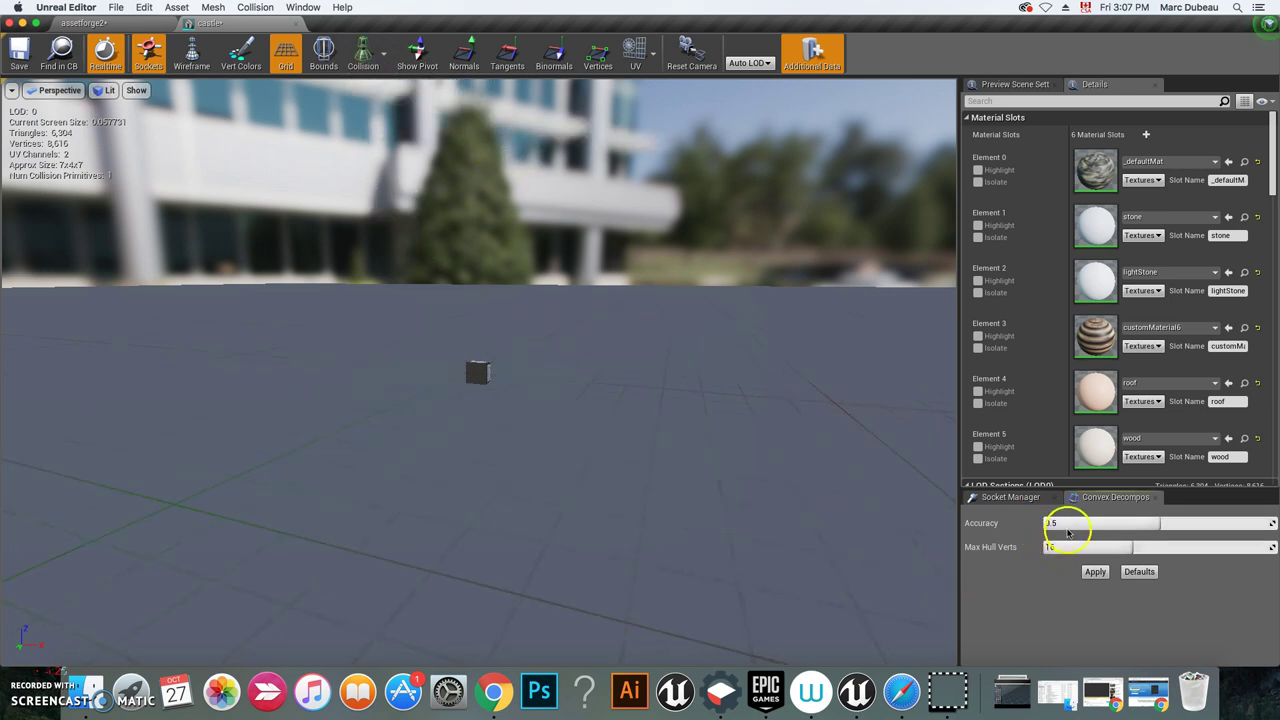
{"action": "type", "text": "1"}
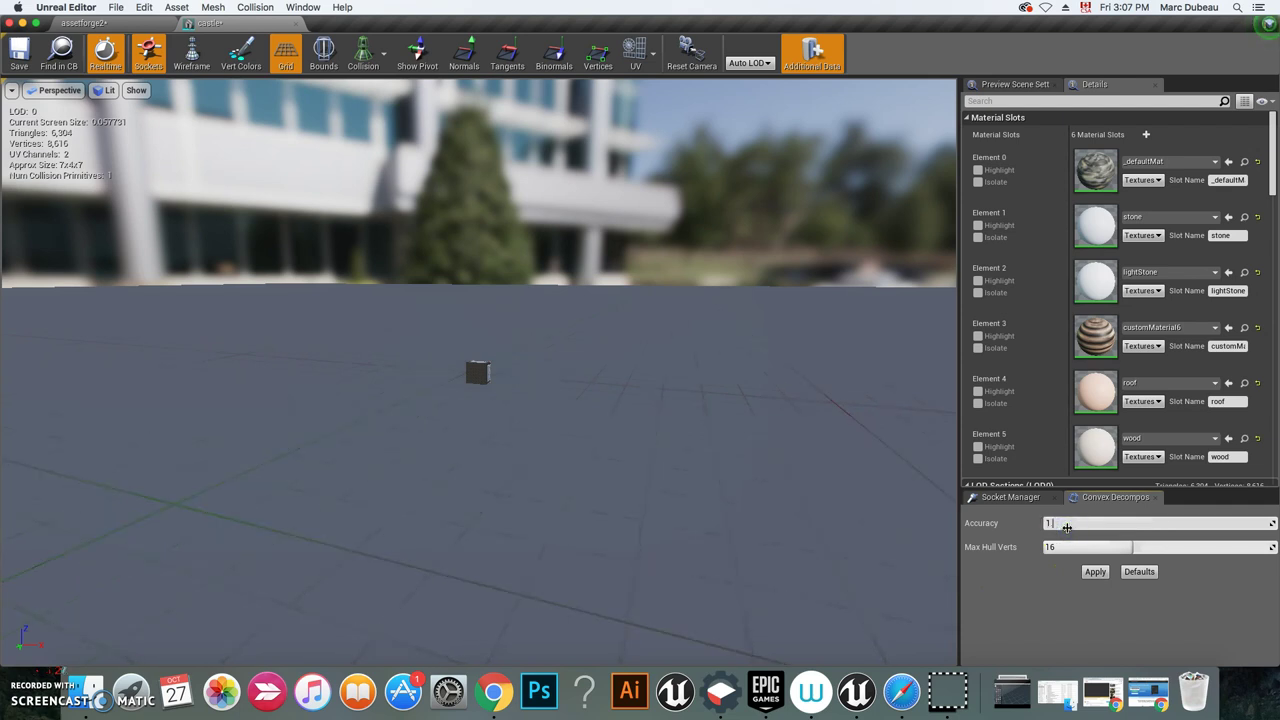
{"action": "key", "text": "Return"}
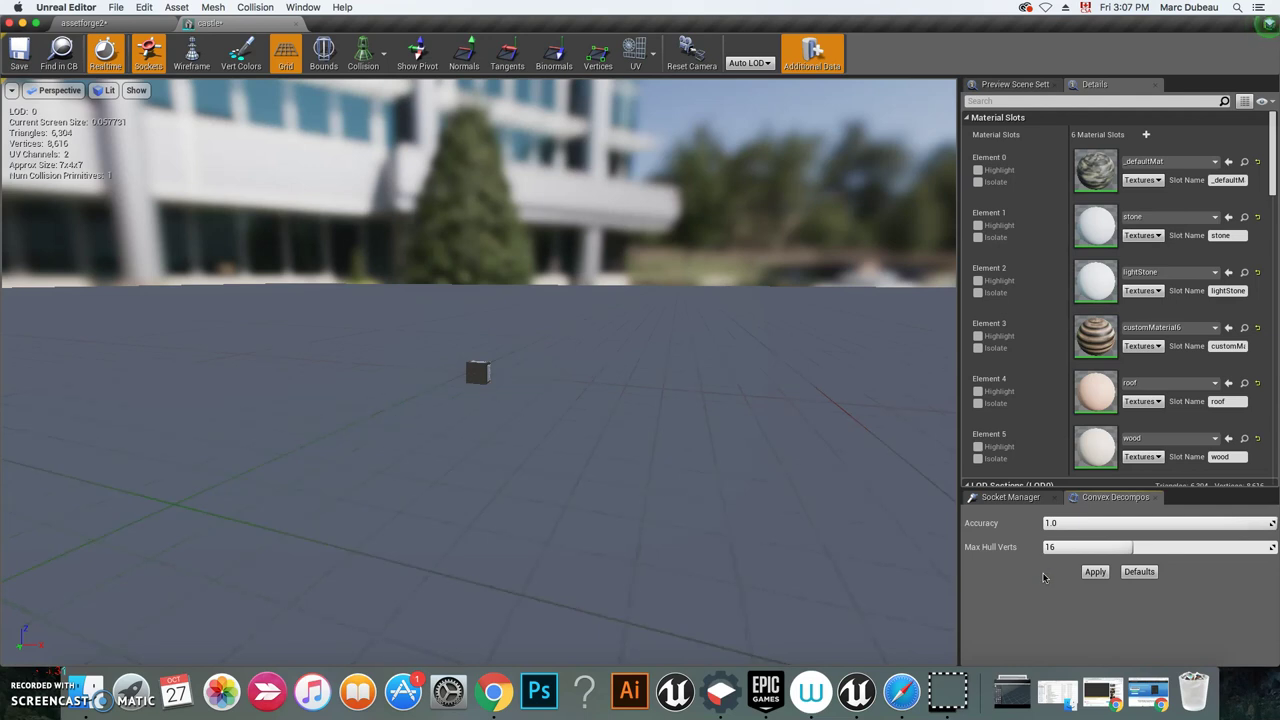
Step: Remove the castle mesh's existing collision and generate an Auto Convex Collision with accuracy 1.0 and 16 max hull verts
{"action": "left_click", "coordinate": [254, 9]}
{"action": "left_click", "coordinate": [280, 144]}
{"action": "left_click", "coordinate": [254, 8]}
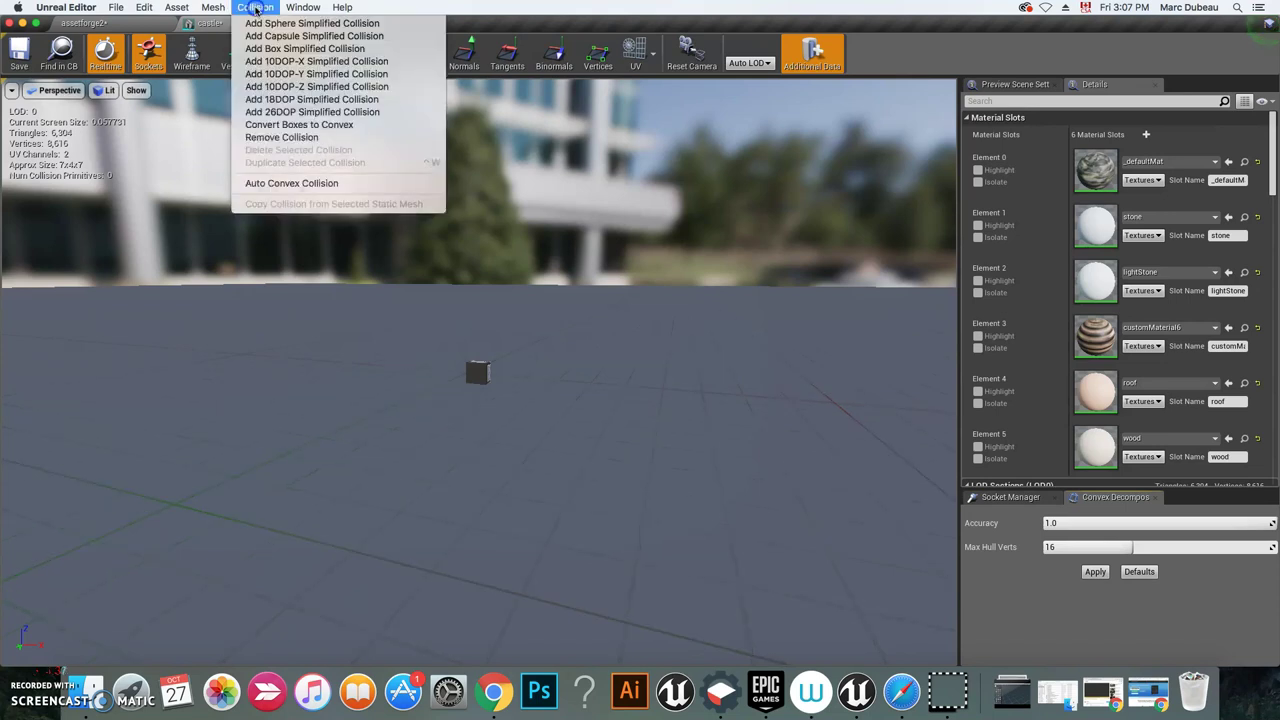
{"action": "left_click", "coordinate": [278, 184]}
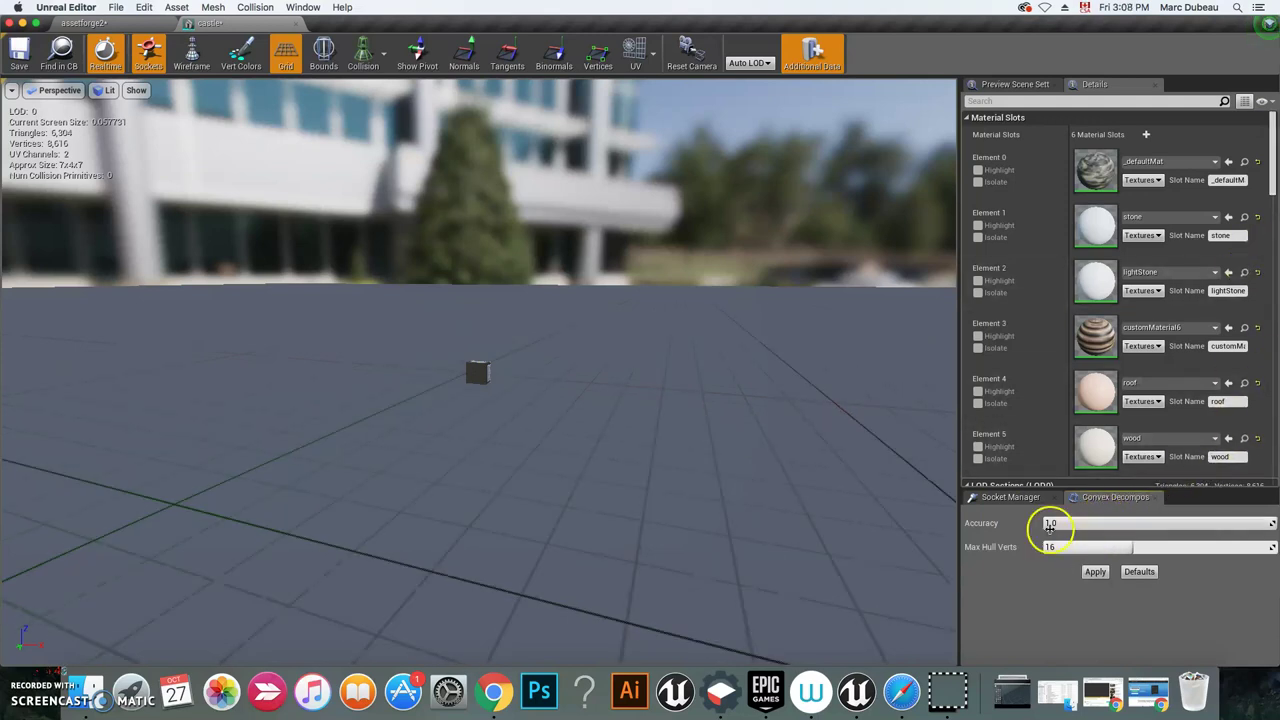
{"action": "left_click", "coordinate": [1095, 572]}
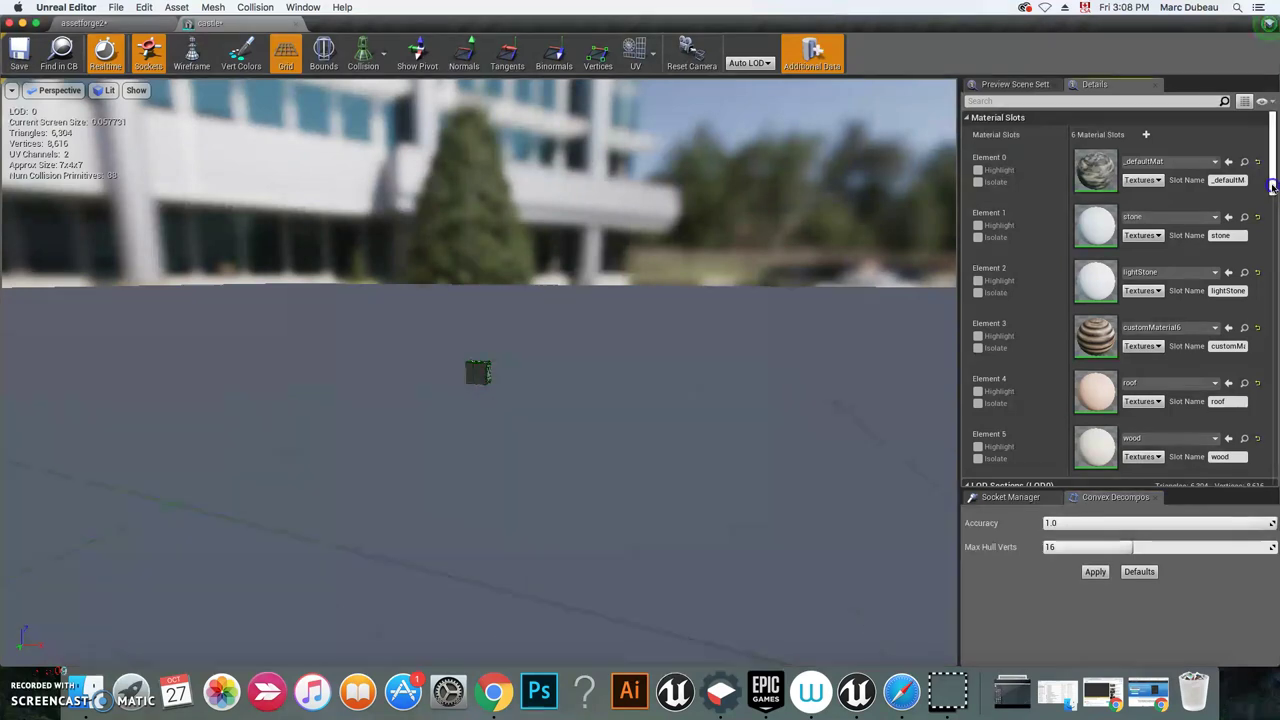
Step: Set the castle mesh's Collision Complexity to Use Complex Collision As Simple and save the mesh
{"action": "left_click_drag", "start_coordinate": [1273, 187], "coordinate": [1273, 312]}
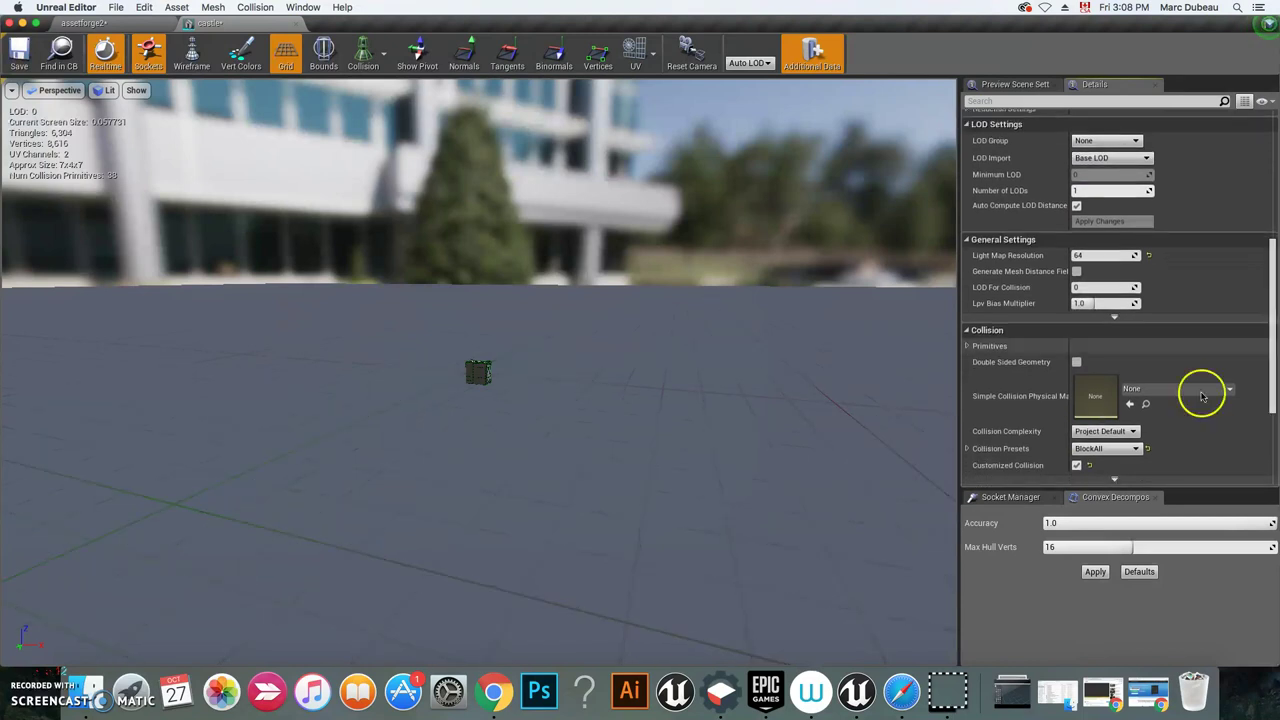
{"action": "left_click", "coordinate": [1115, 431]}
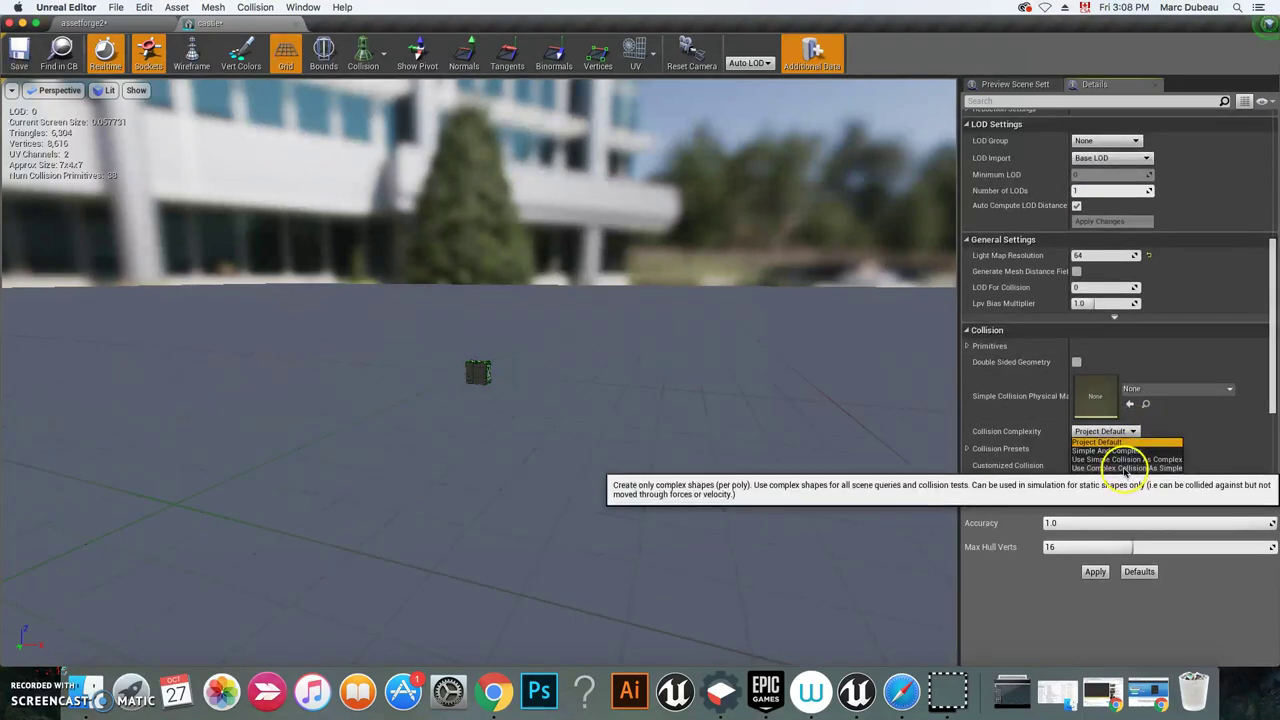
{"action": "left_click", "coordinate": [1126, 467]}
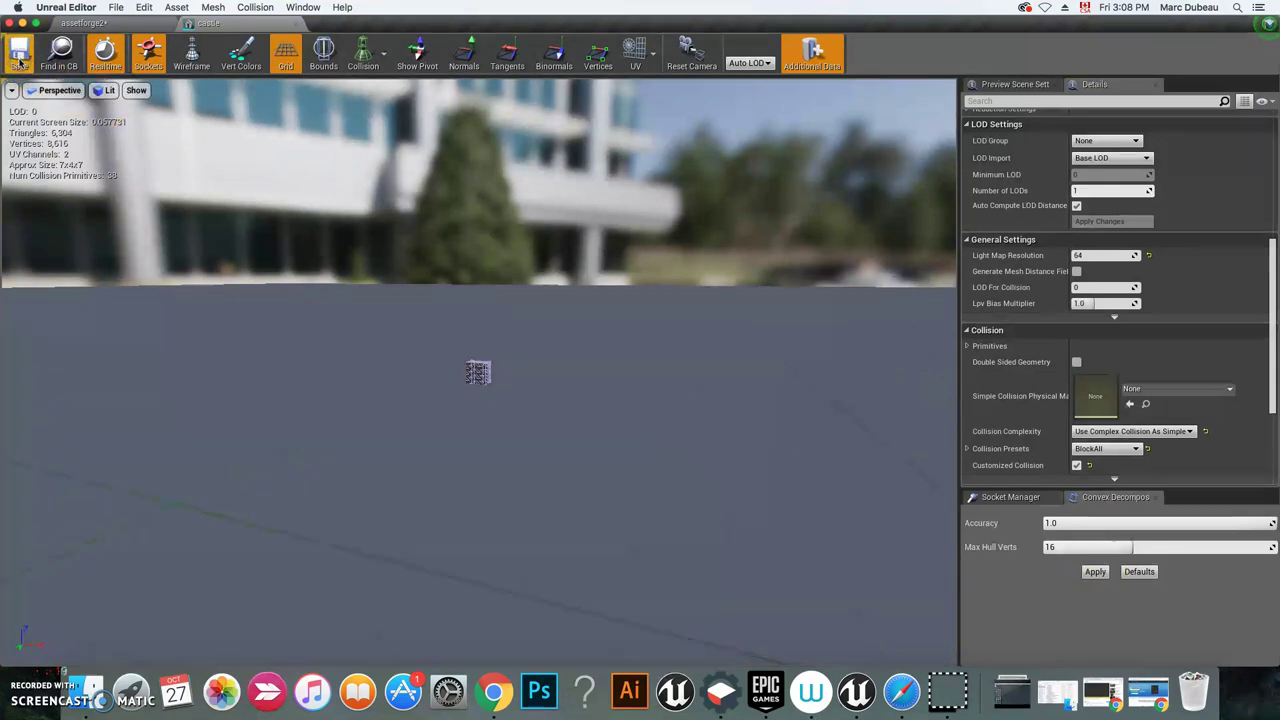
Step: Return to the assetforge2 level, check the castle's collision shape, and switch the viewport to the Lit view mode
{"action": "left_click", "coordinate": [95, 22]}
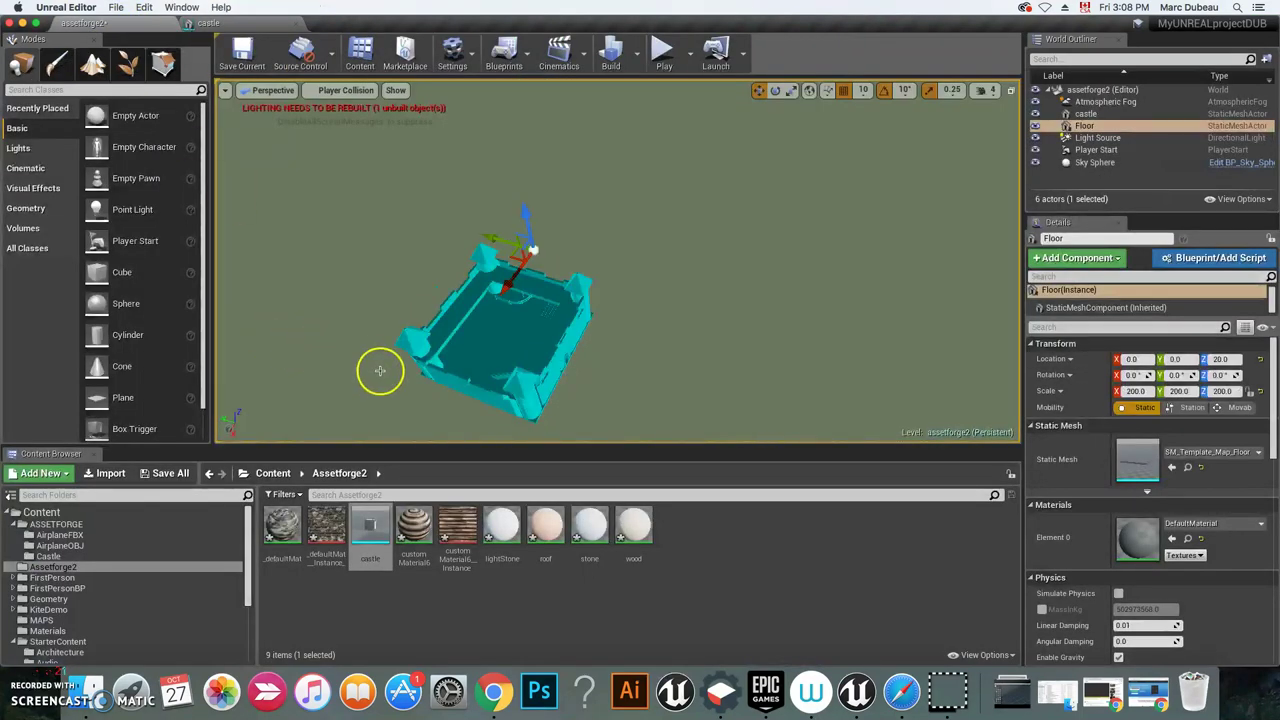
{"action": "scroll", "coordinate": [425, 378], "scroll_direction": "down", "scroll_amount": 3}
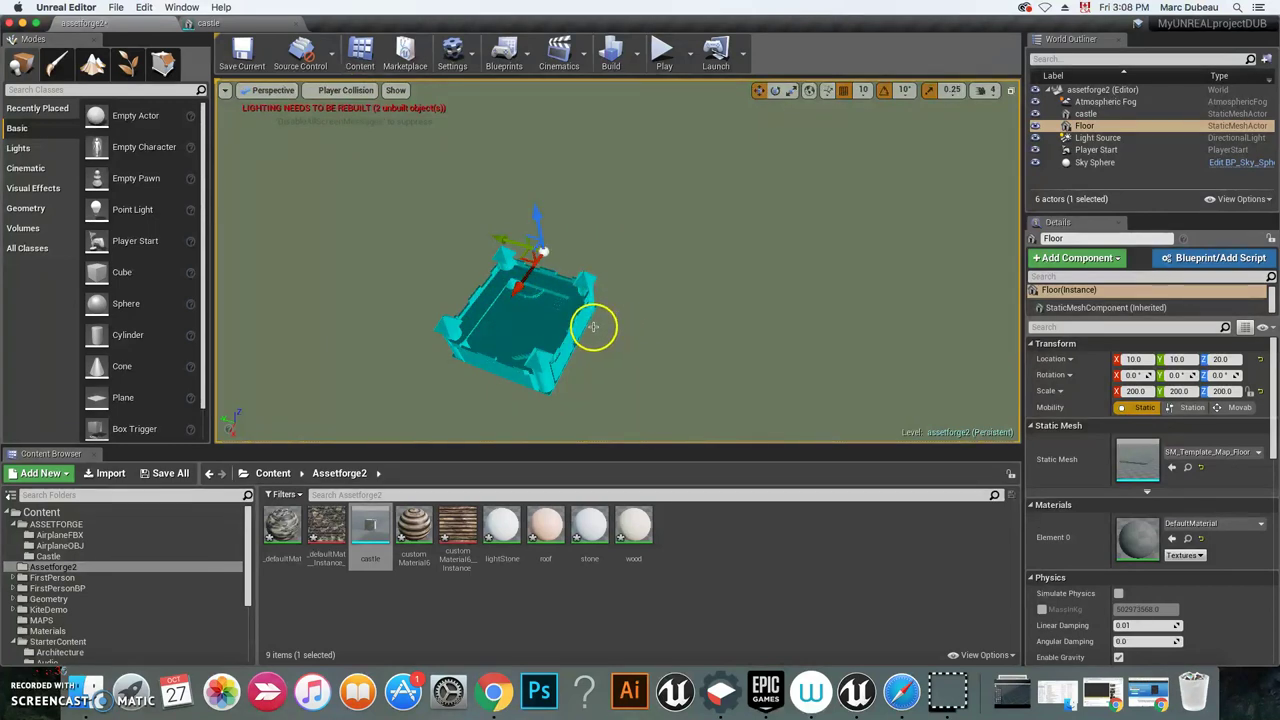
{"action": "scroll", "coordinate": [608, 345], "scroll_direction": "up", "scroll_amount": 4}
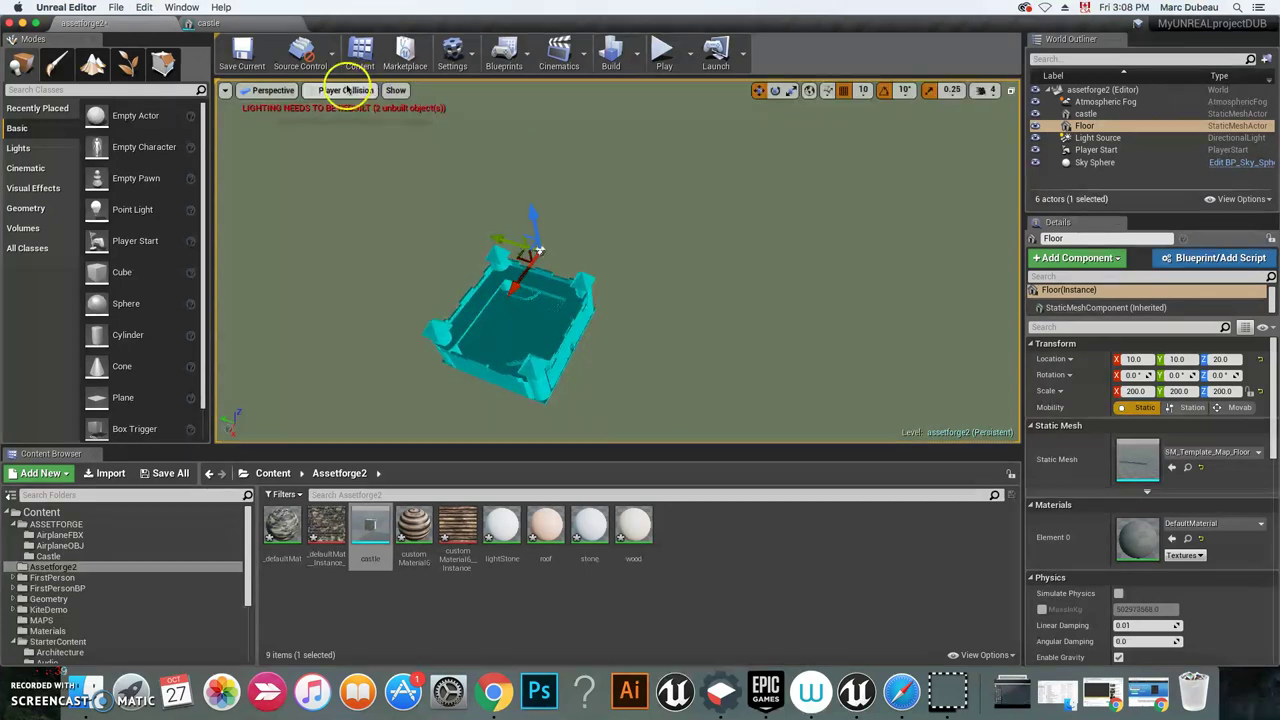
{"action": "left_click", "coordinate": [316, 90]}
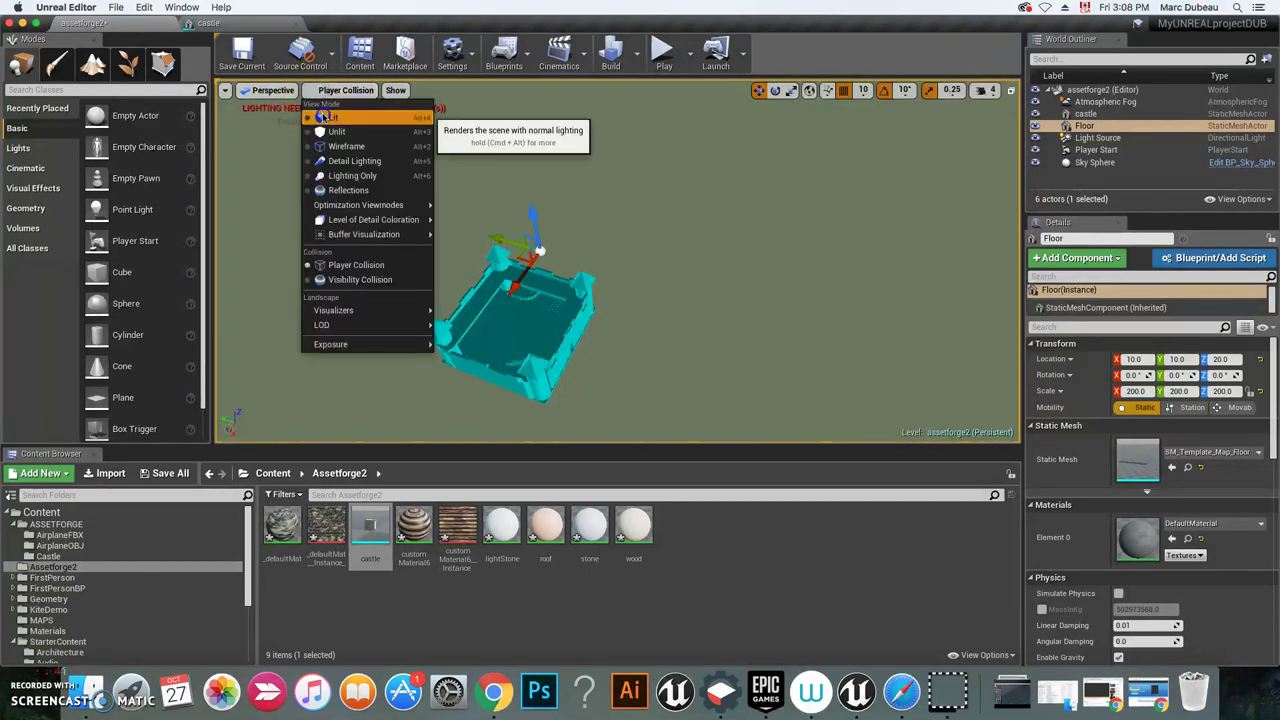
{"action": "left_click", "coordinate": [331, 117]}
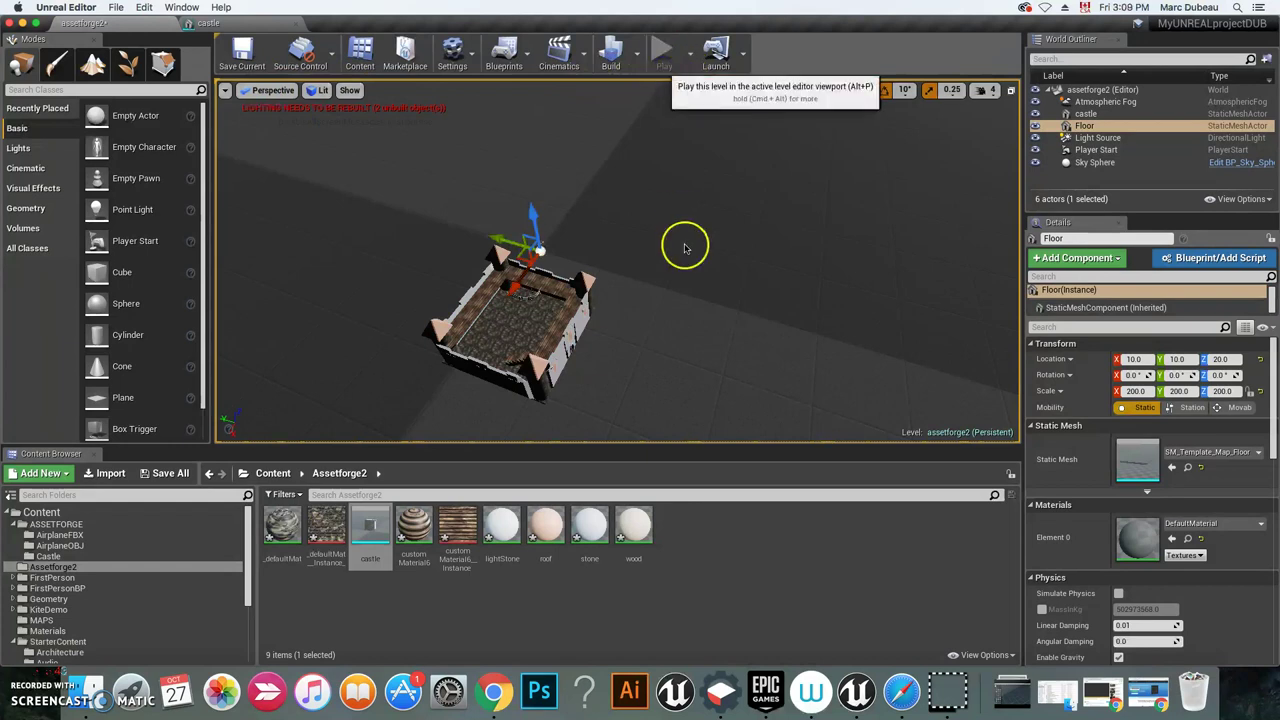
Step: Play the level in the viewport and walk around the castle's outer walls to the arched doorway
{"action": "key", "text": "alt+p"}
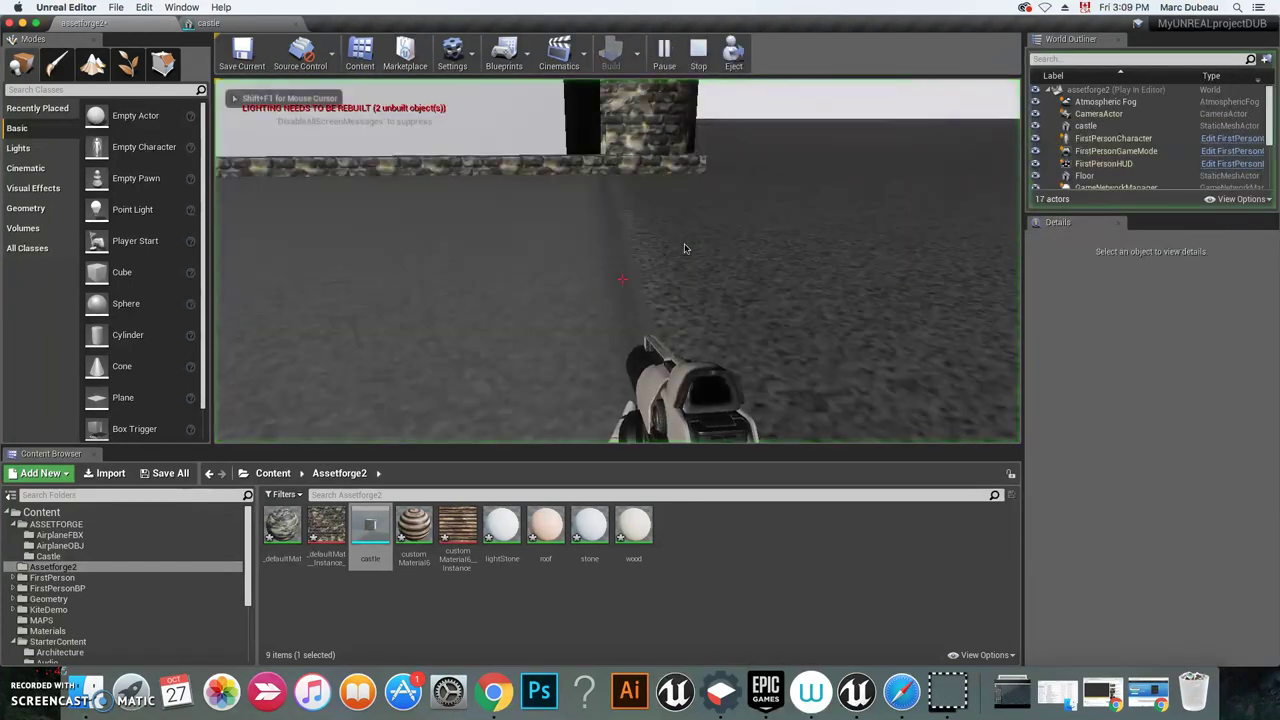
{"action": "key", "text": "w"}
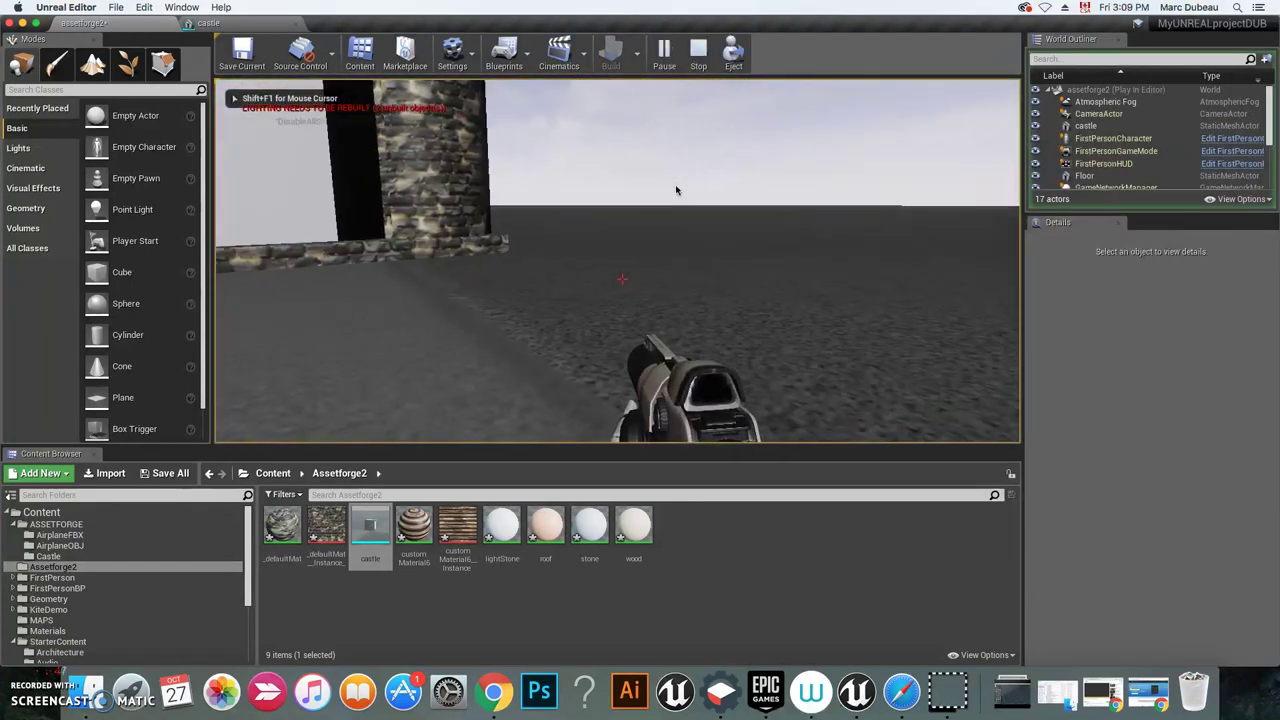
{"action": "key", "text": "d"}
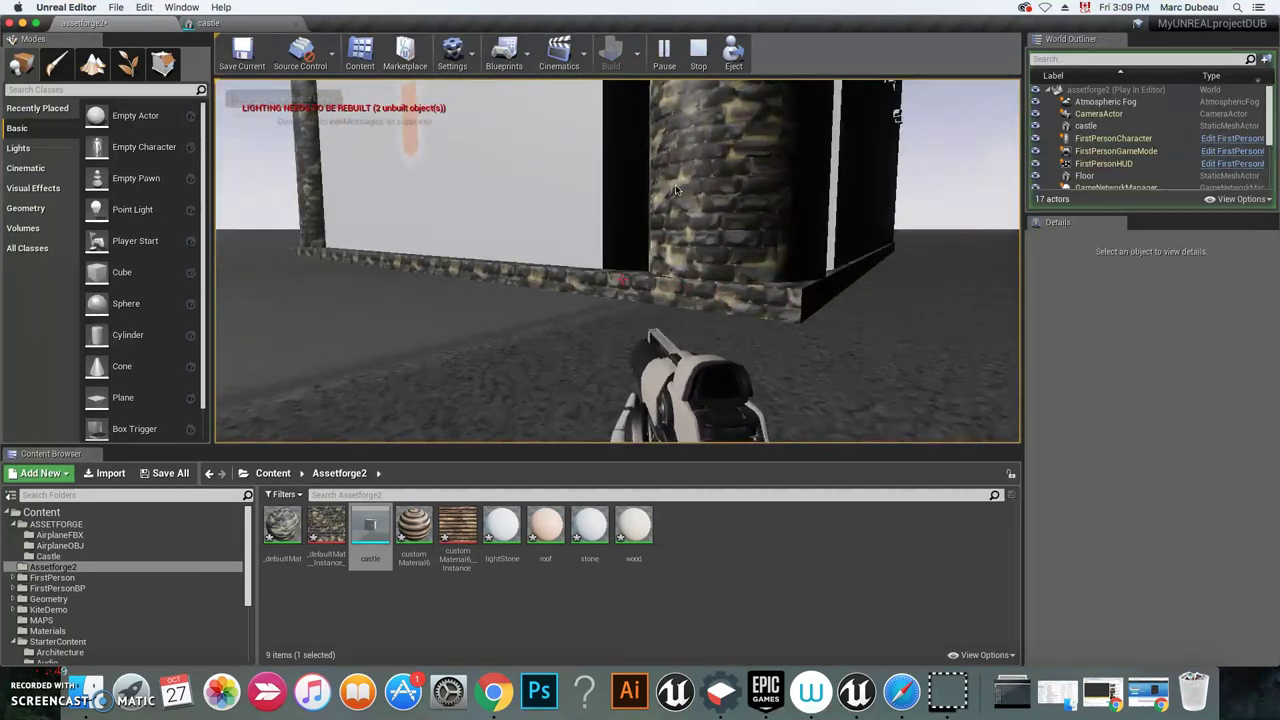
{"action": "key", "text": "w"}
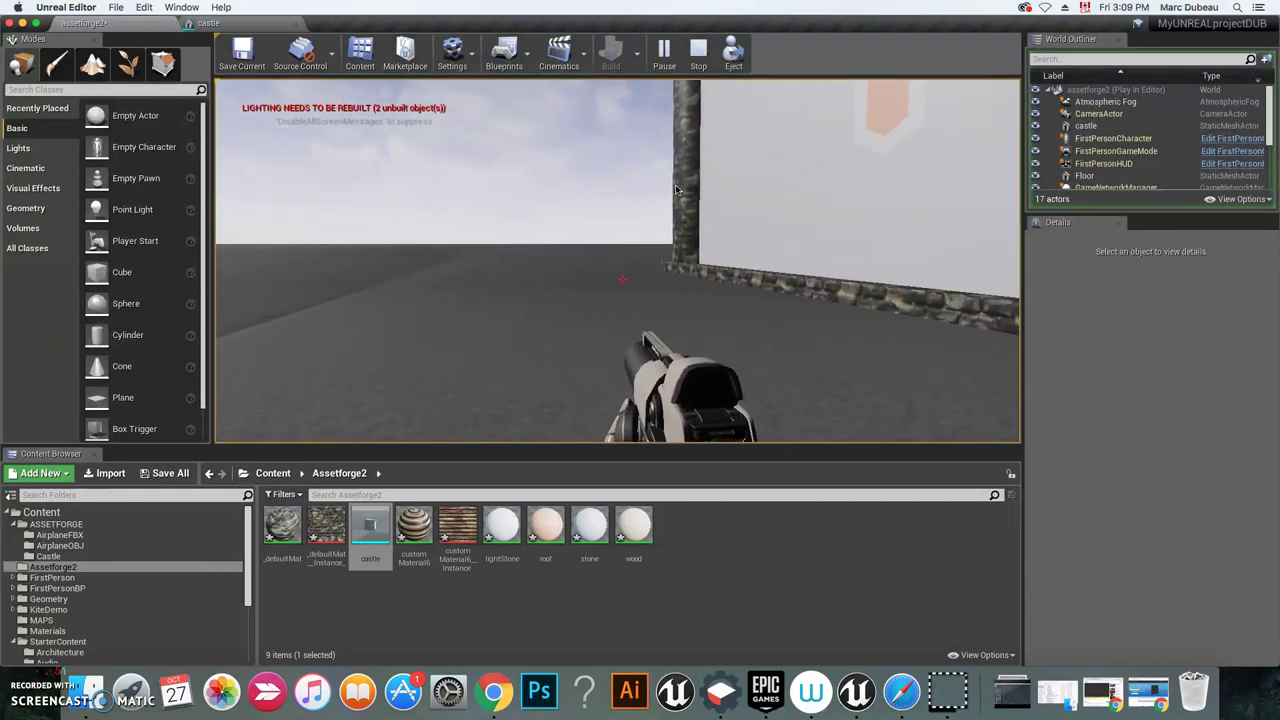
{"action": "key", "text": "w"}
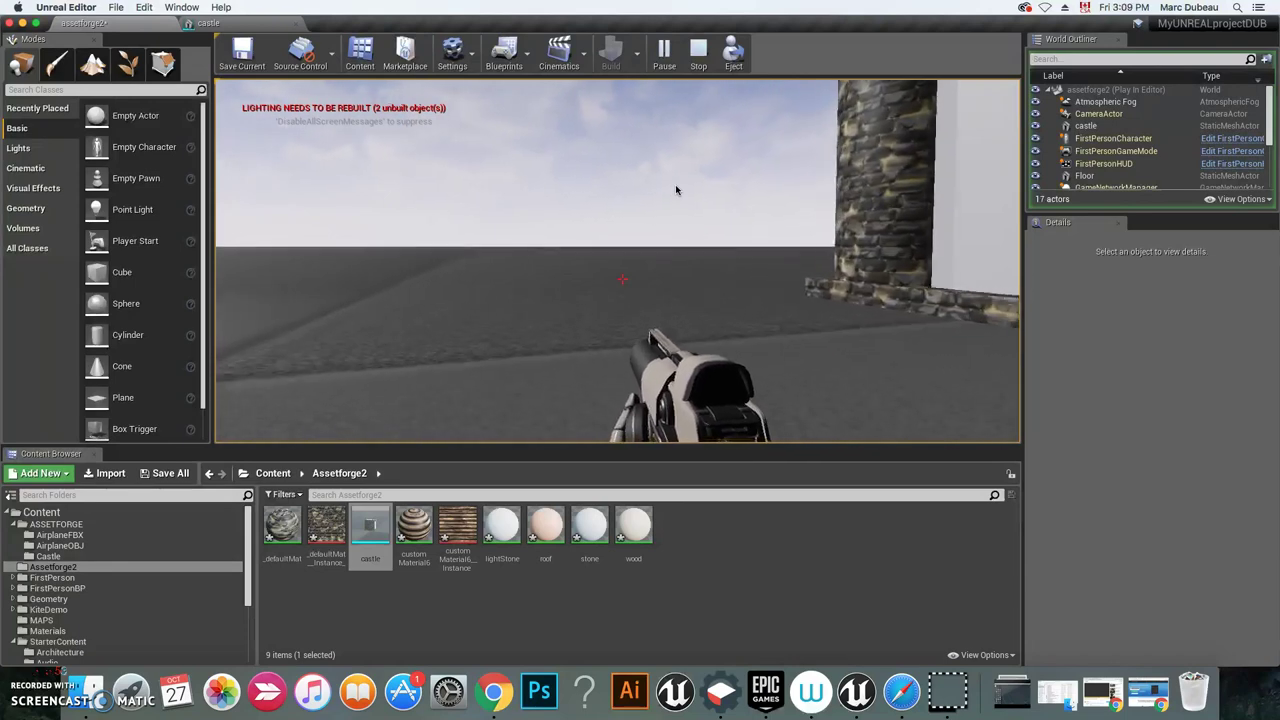
{"action": "key", "text": "w"}
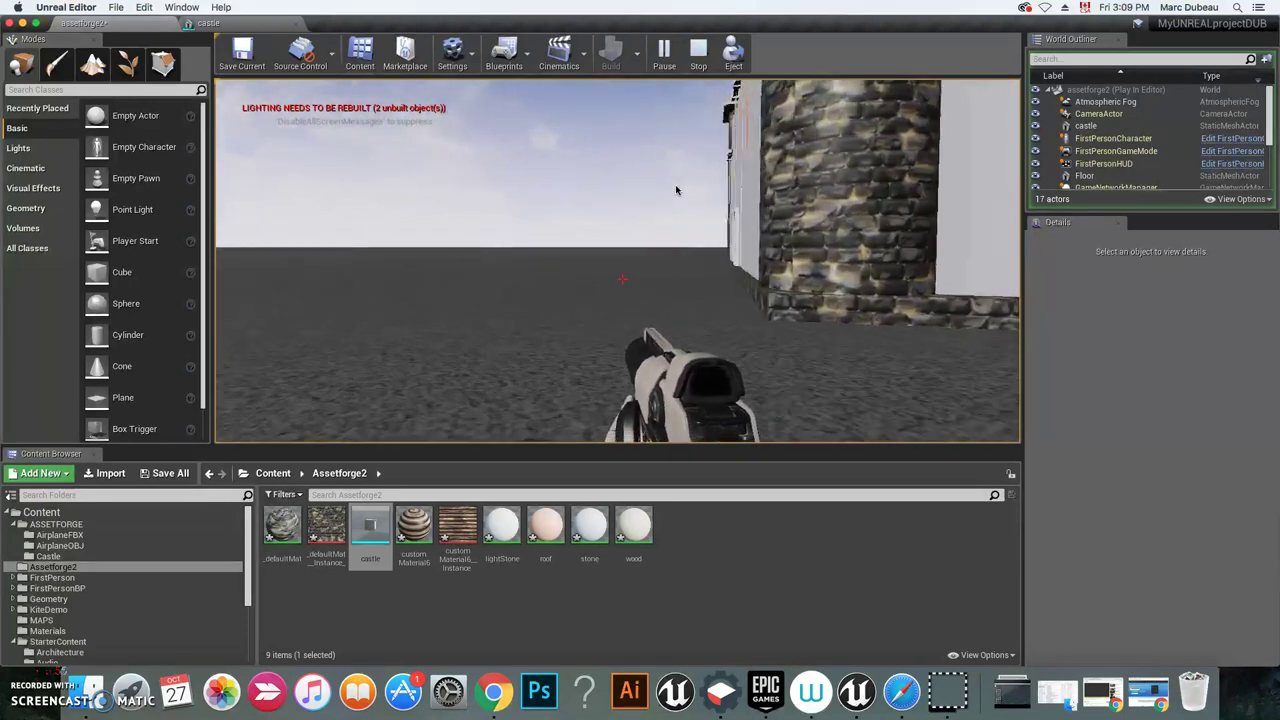
{"action": "key", "text": "w"}
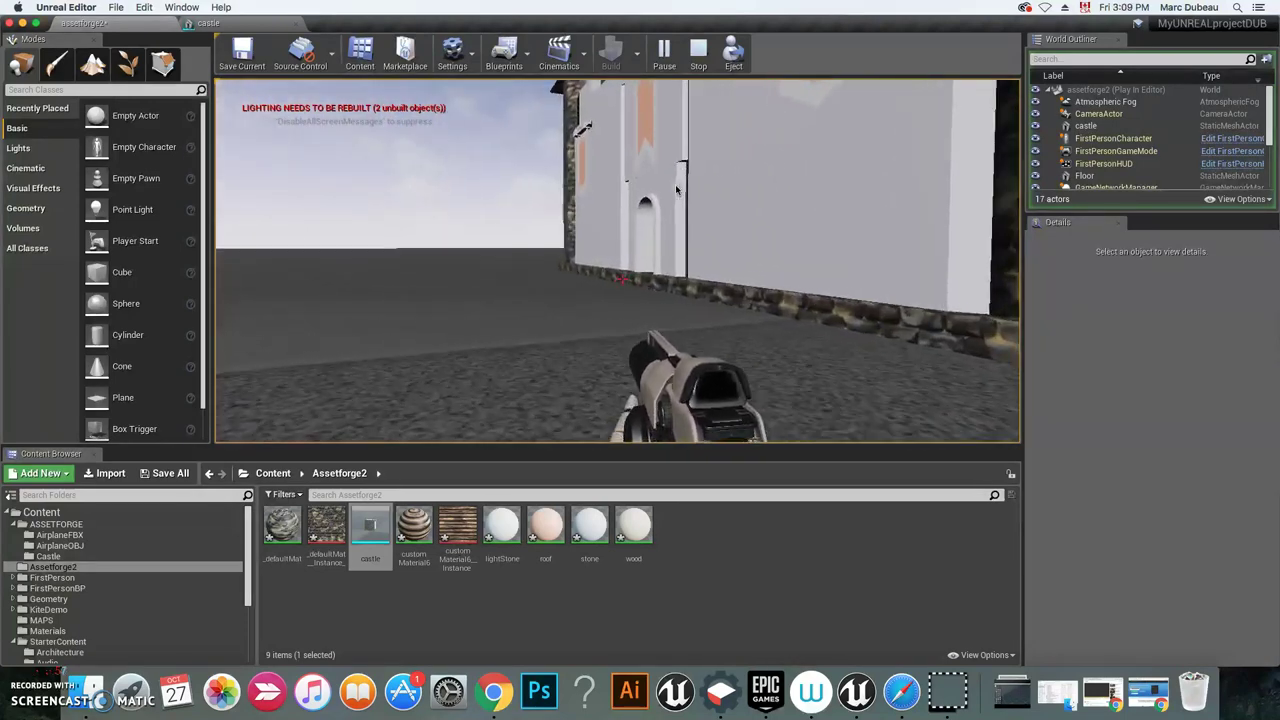
{"action": "key", "text": "w"}
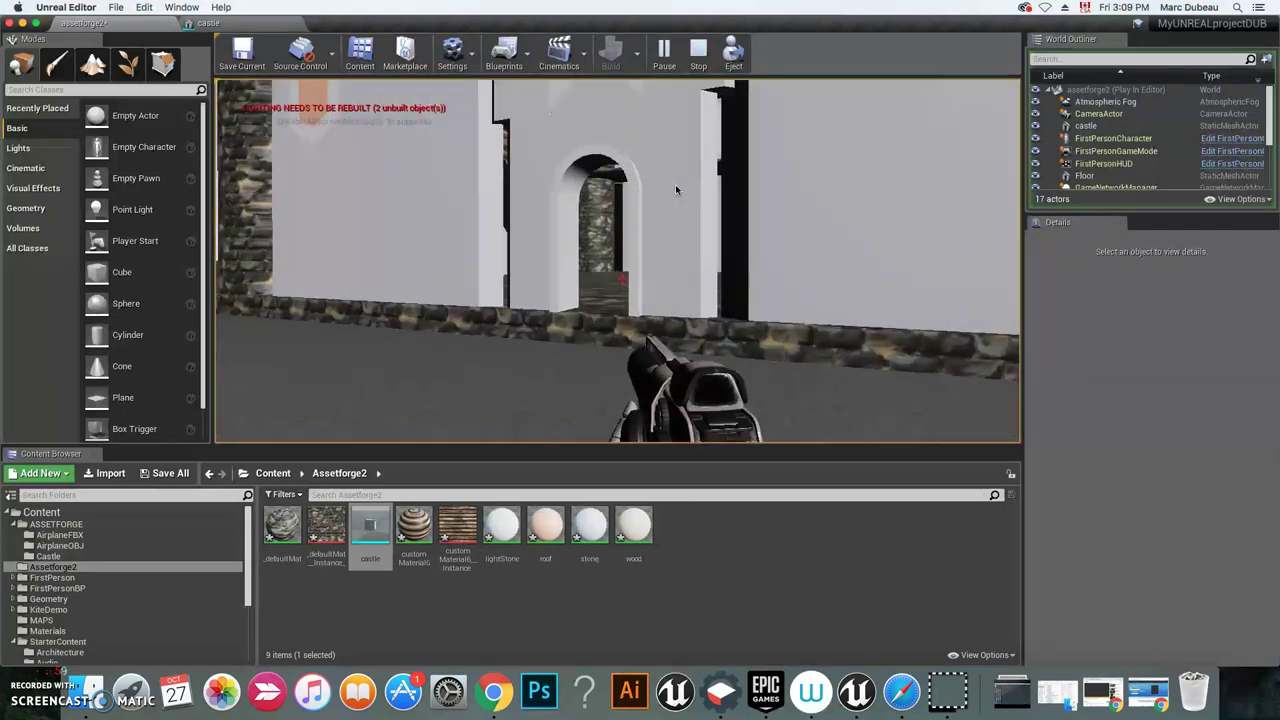
Step: Walk through the castle's arched doorway into the courtyard to test the entrance's collision
{"action": "key", "text": "w"}
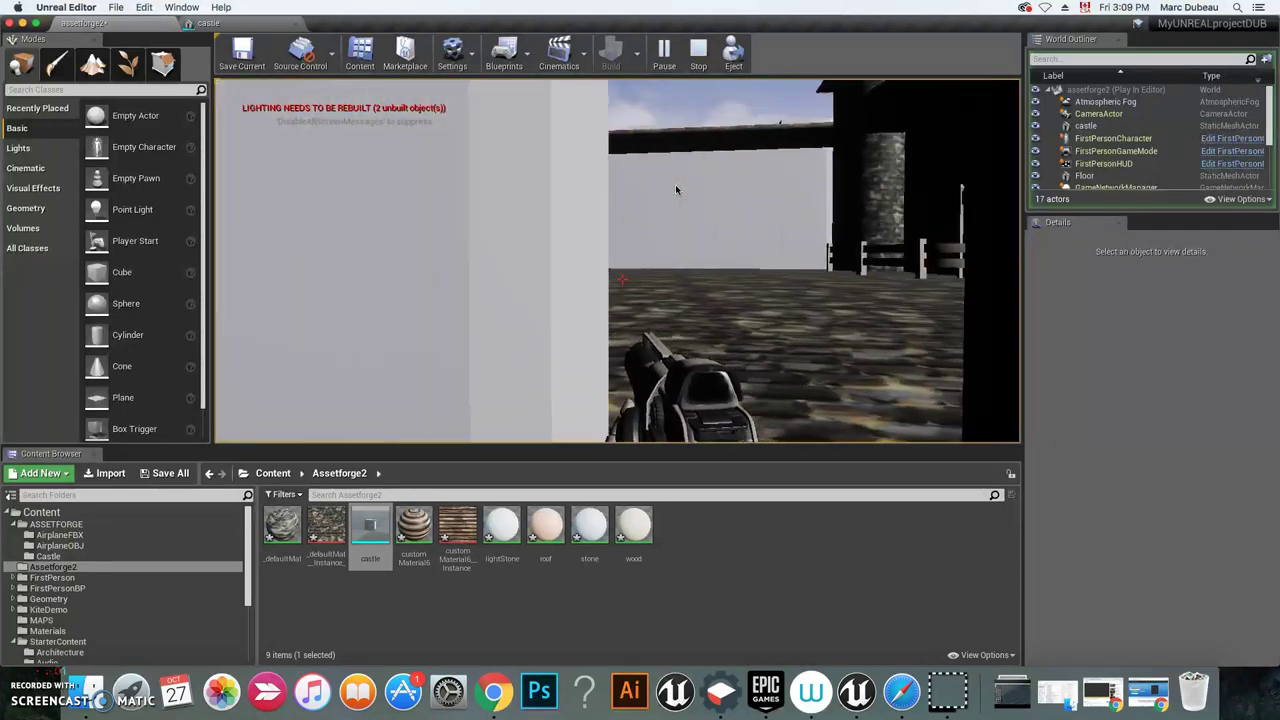
{"action": "key", "text": "a"}
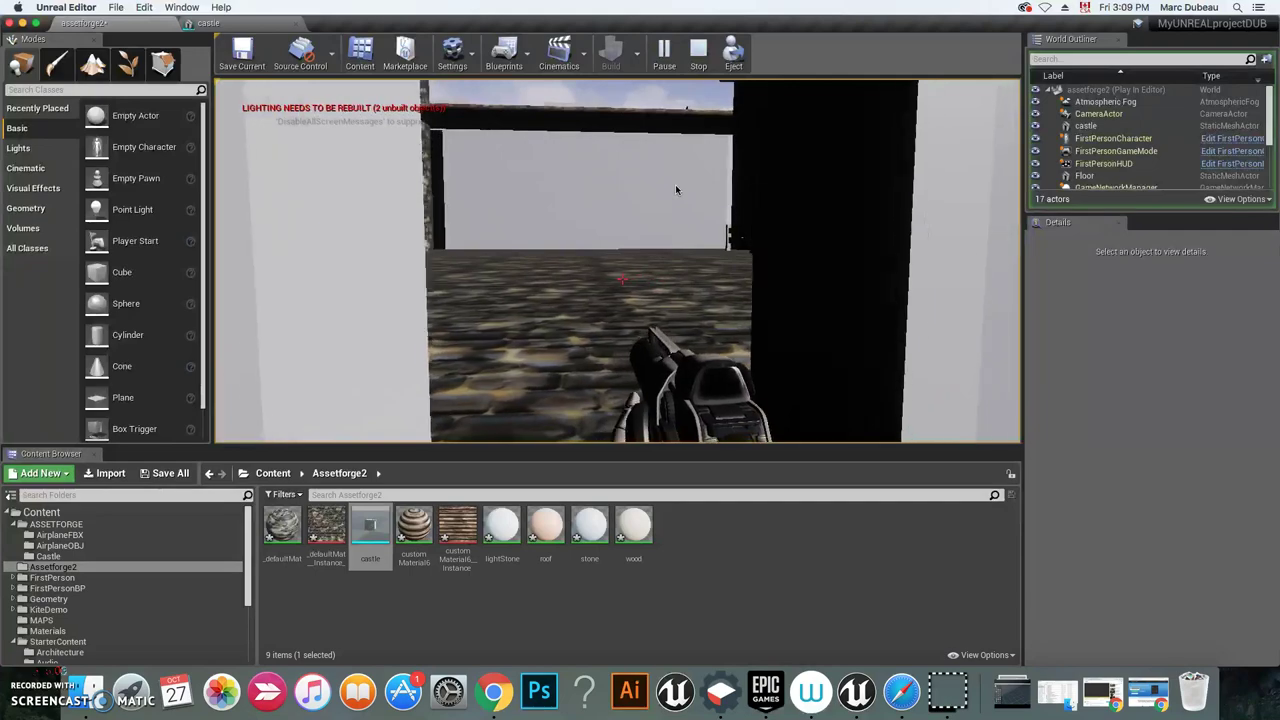
{"action": "key", "text": "w"}
{"action": "key", "text": "w"}
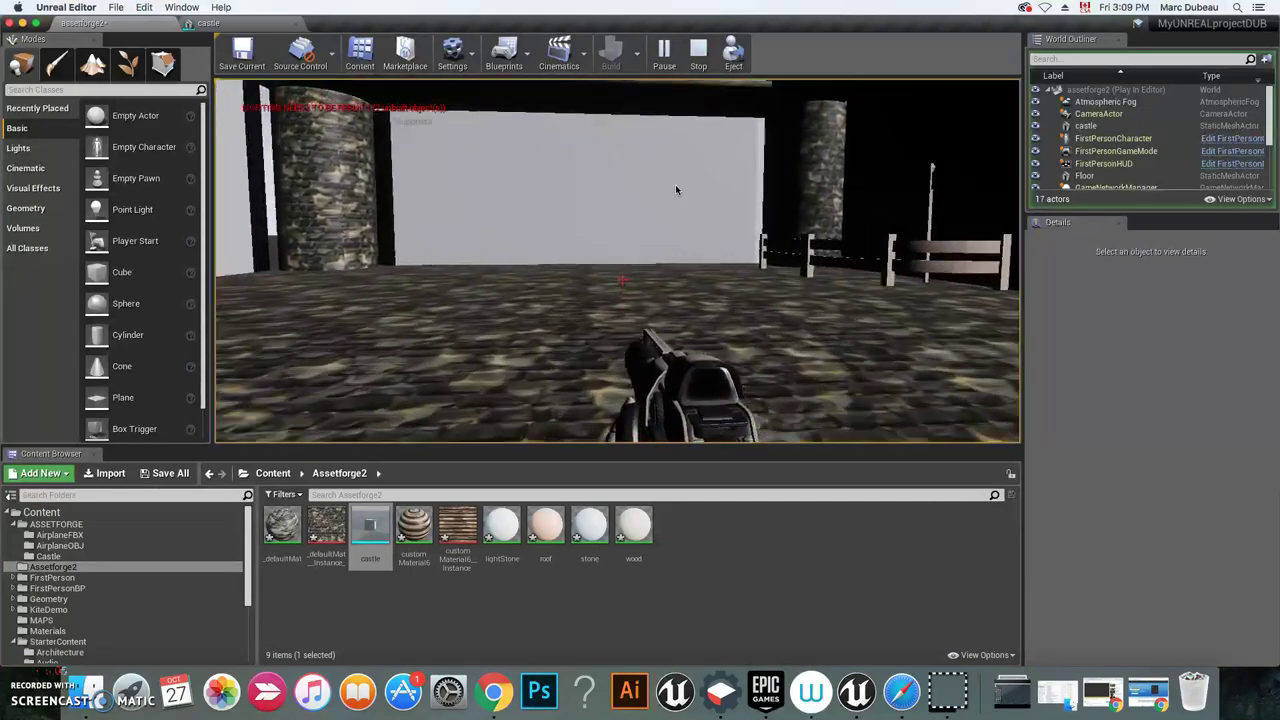
Step: Walk up to the wooden staircase in the castle courtyard to test its collision
{"action": "key", "text": "w"}
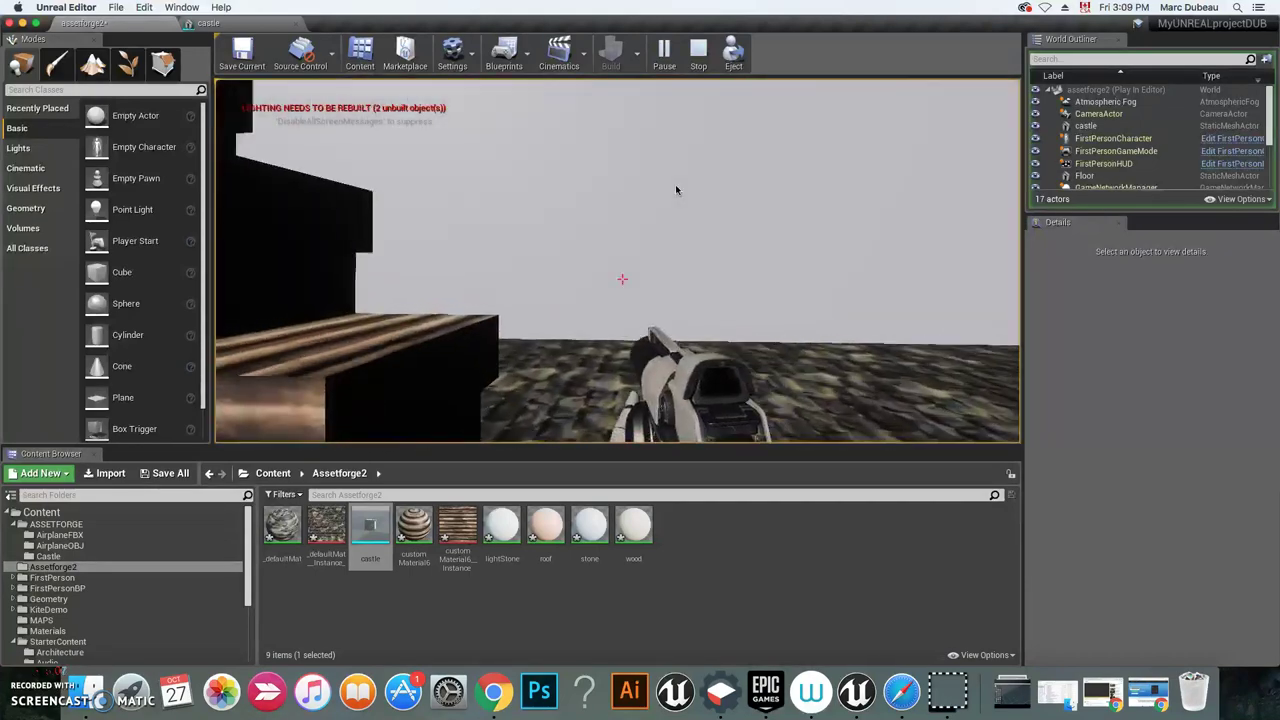
{"action": "key", "text": "s"}
{"action": "key", "text": "a"}
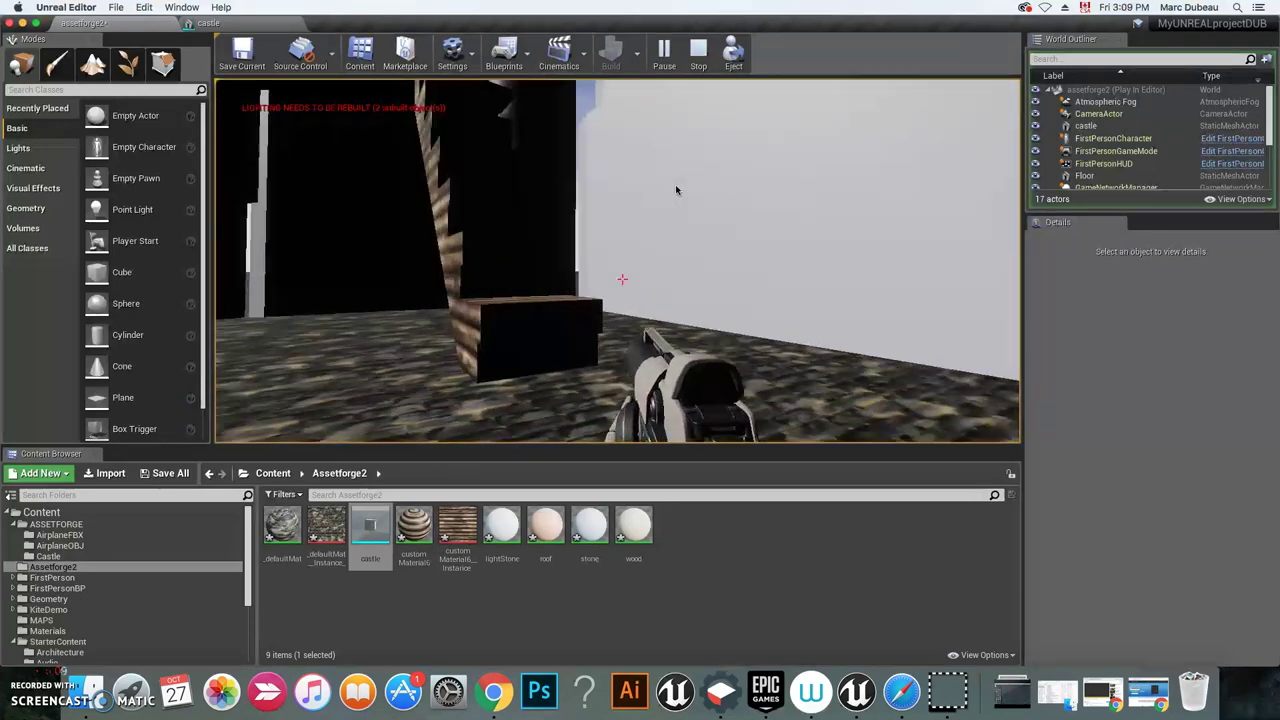
{"action": "key", "text": "w"}
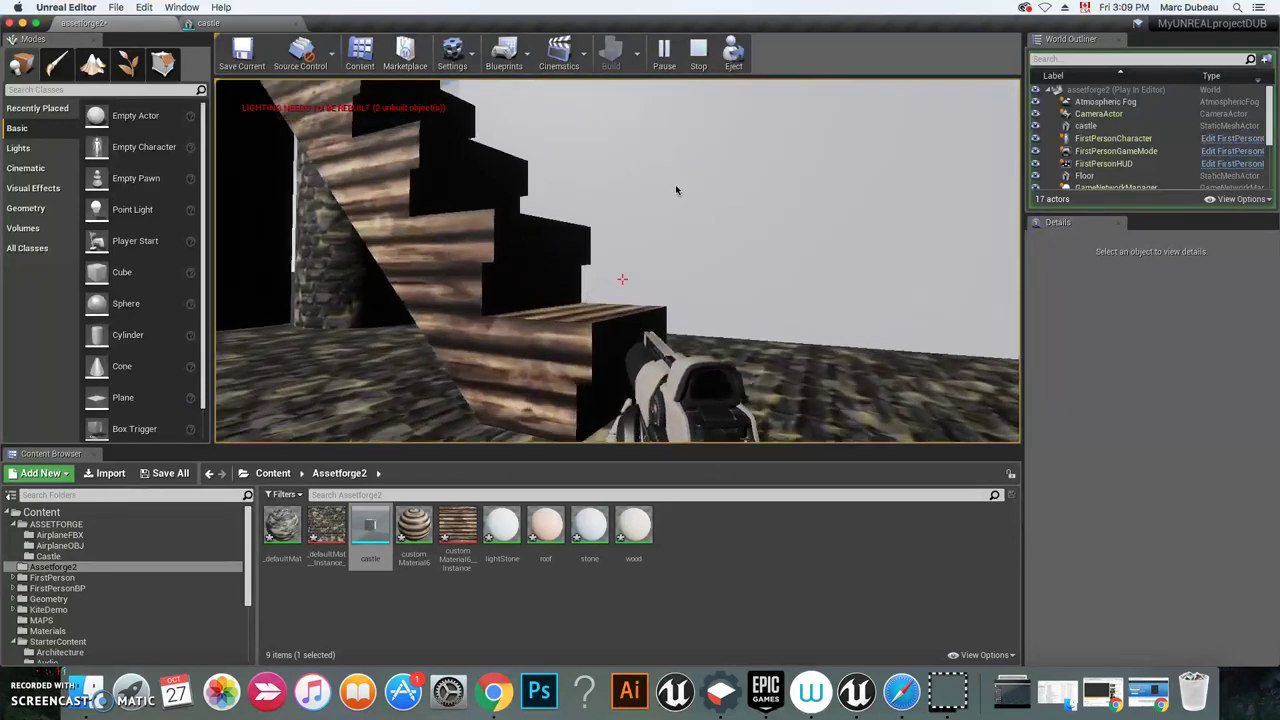
Step: Cross the castle courtyard to the planks by the dark wall and return towards the wooden staircase
{"action": "key", "text": "s"}
{"action": "key", "text": "s"}
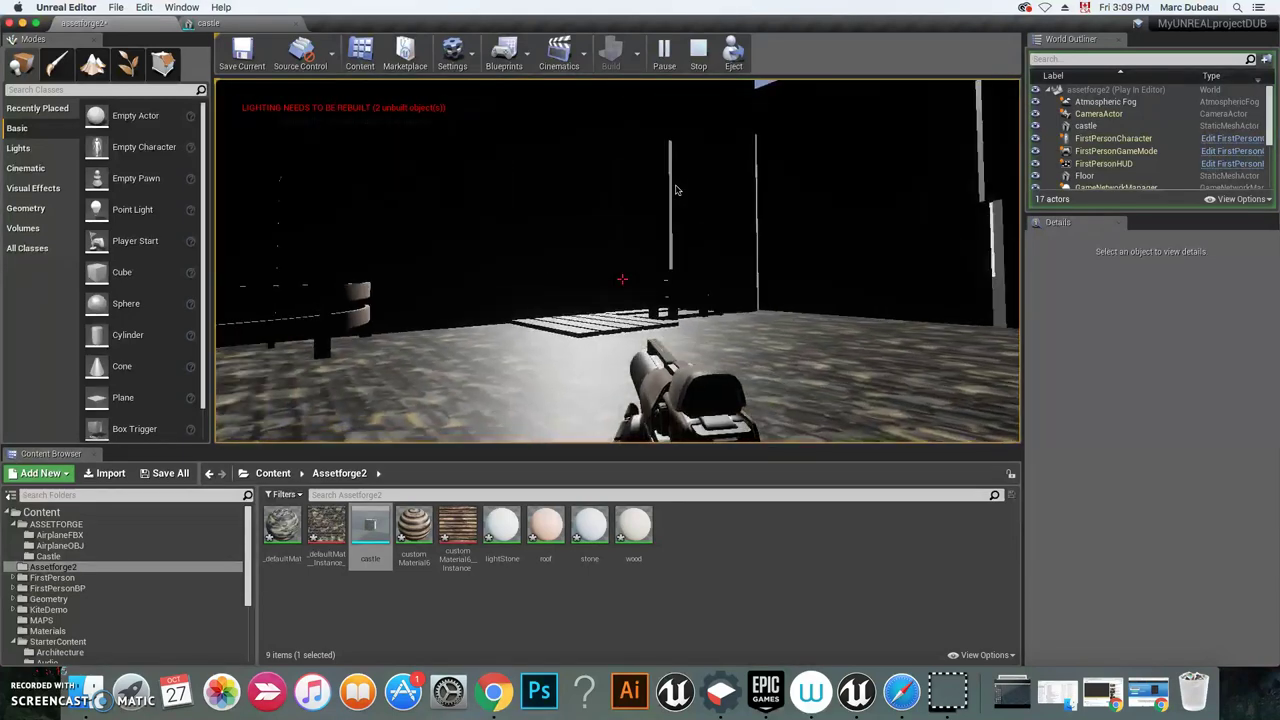
{"action": "key", "text": "w"}
{"action": "key", "text": "w"}
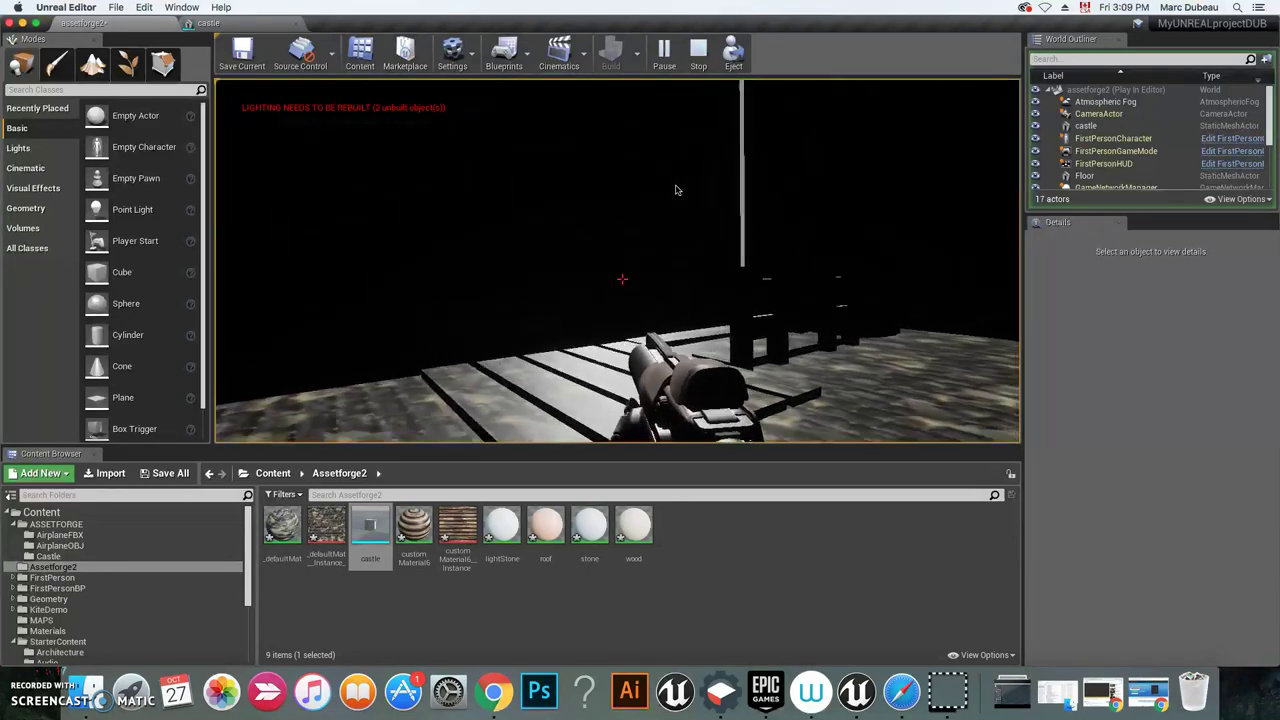
{"action": "key", "text": "s"}
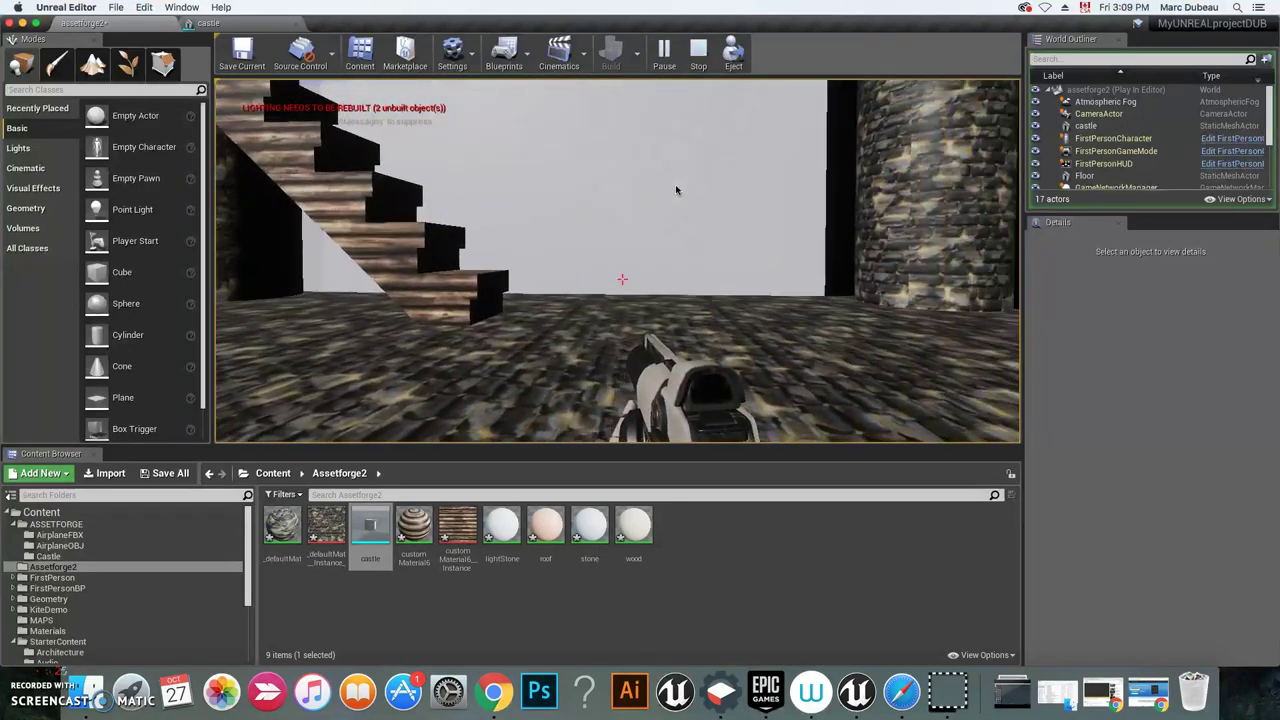
{"action": "key", "text": "w"}
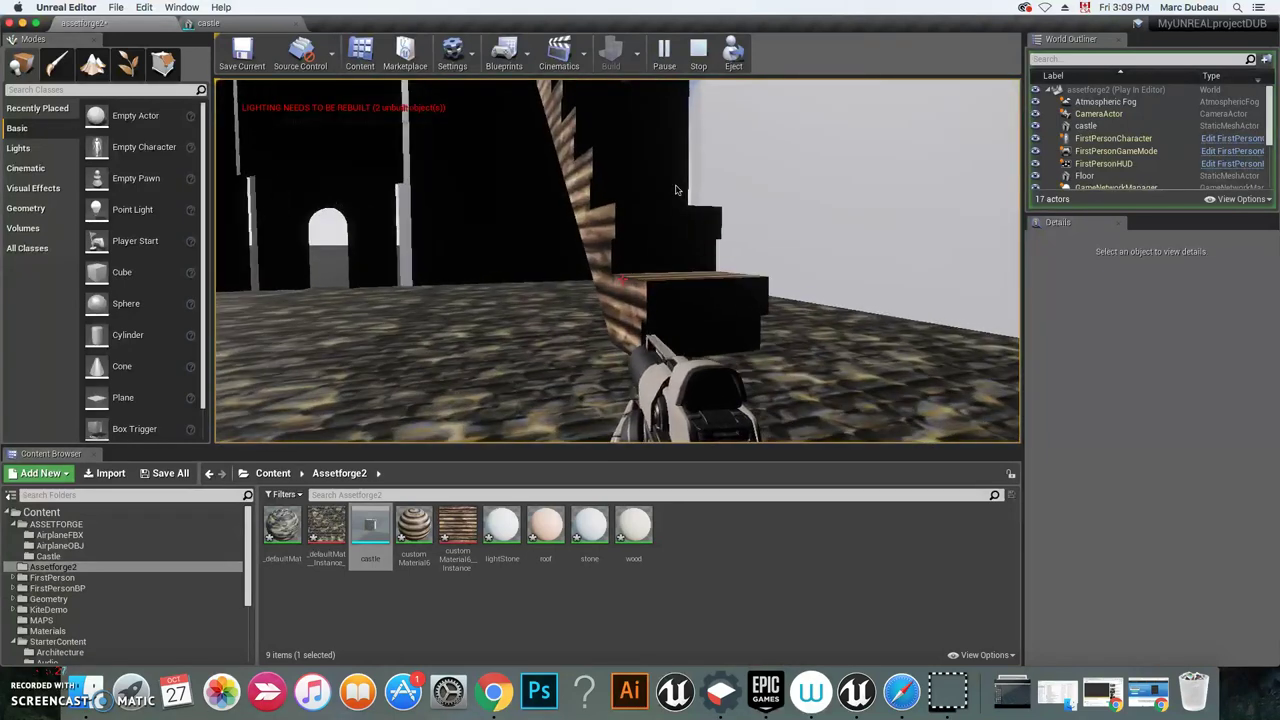
{"action": "key", "text": "s"}
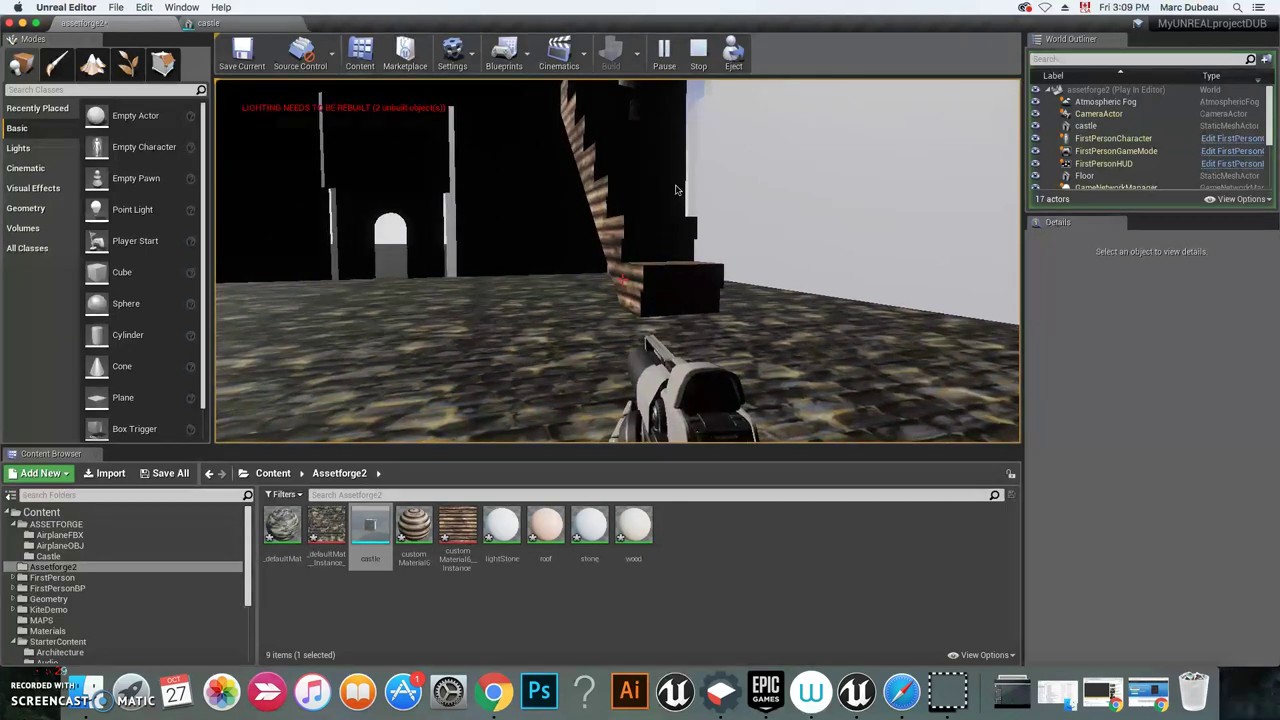